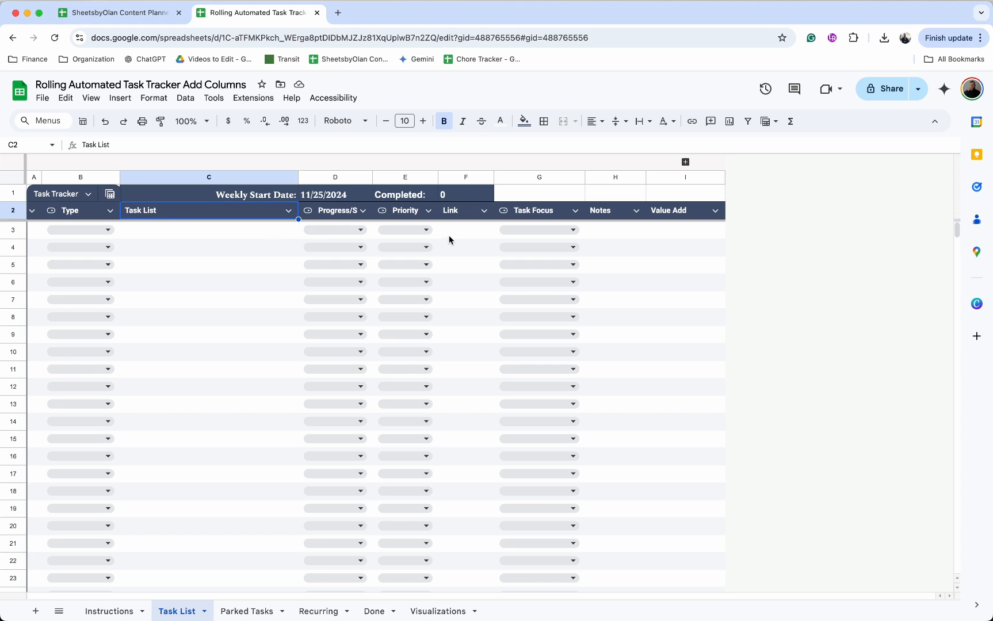
# Insert a column to the left of Task List in the Task Tracker table and name it "Assigned"
pyautogui.click(147, 176)
pyautogui.rightClick(147, 177)
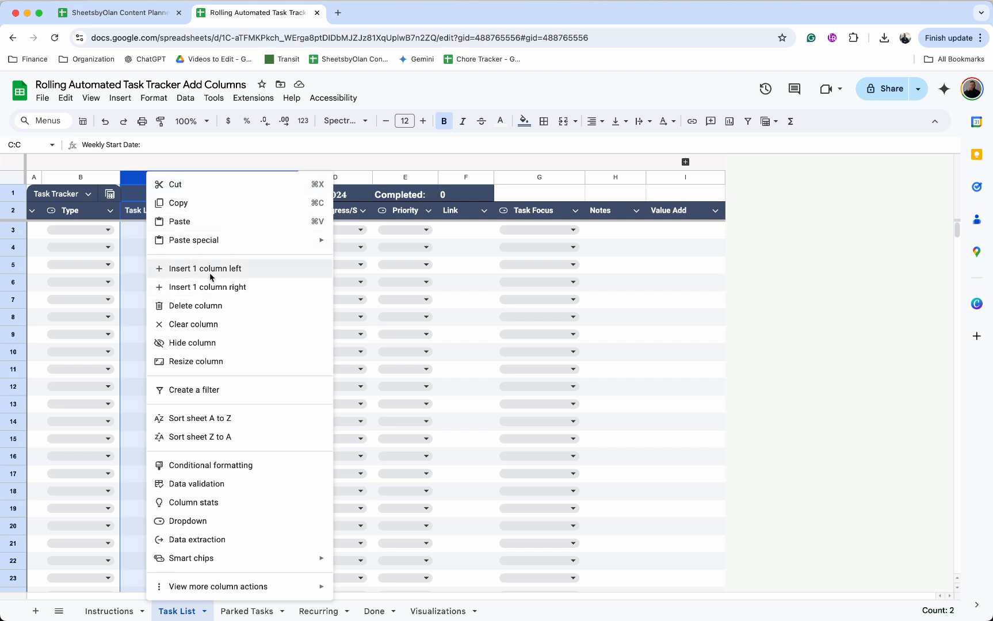
pyautogui.click(201, 270)
pyautogui.click(158, 230)
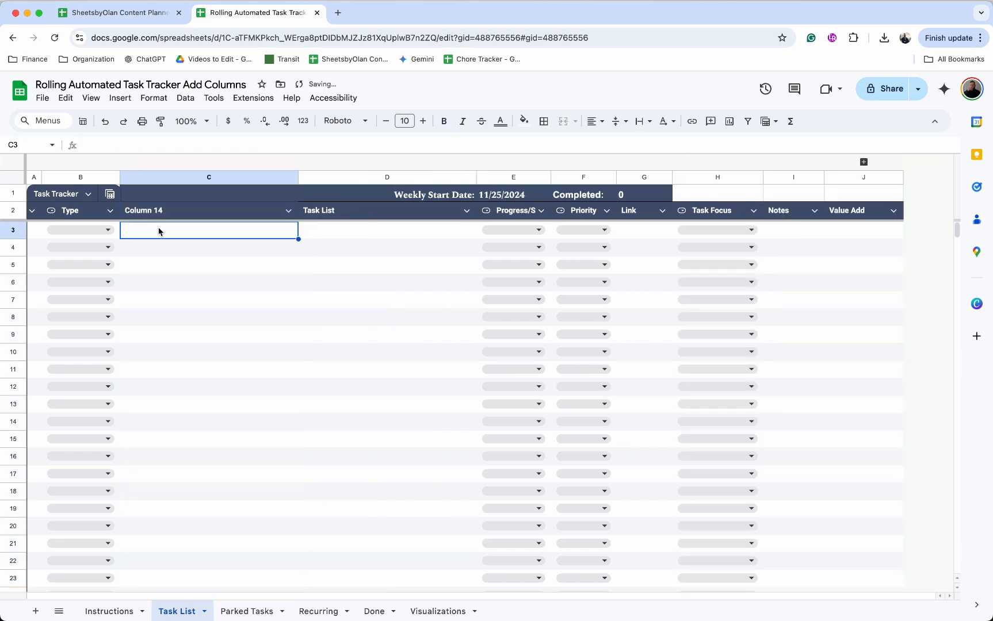
pyautogui.click(186, 213)
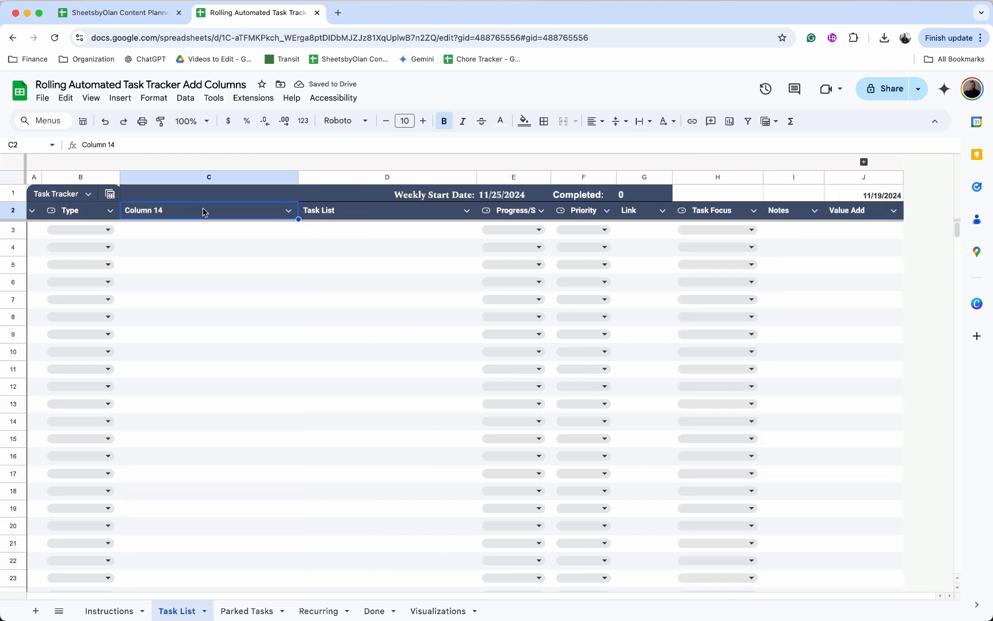
pyautogui.write('Assigned')
pyautogui.press('Return')
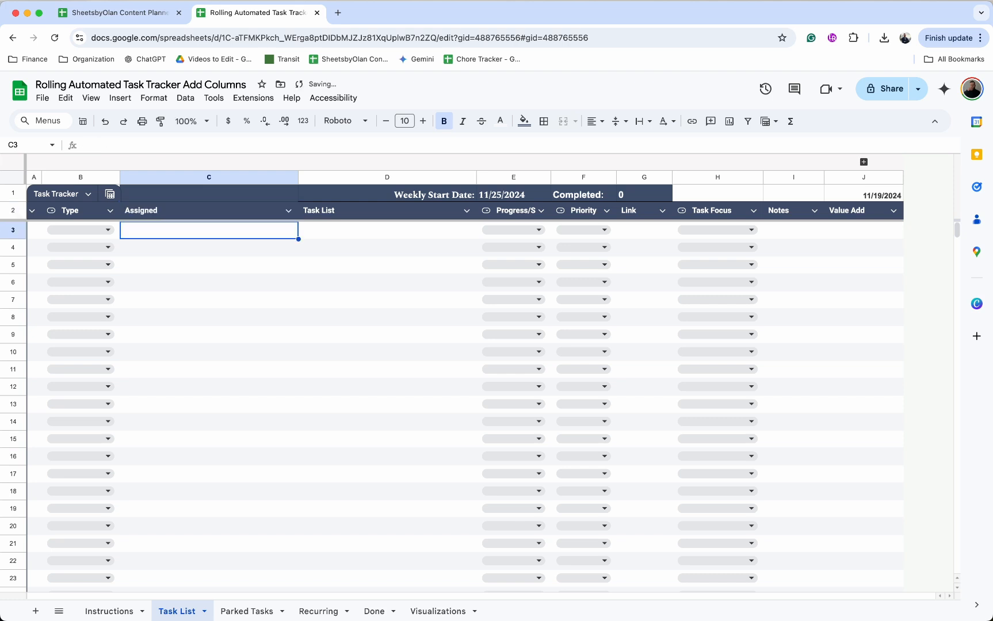
pyautogui.press('super+shift+Down')
pyautogui.click(209, 234)
pyautogui.rightClick(208, 235)
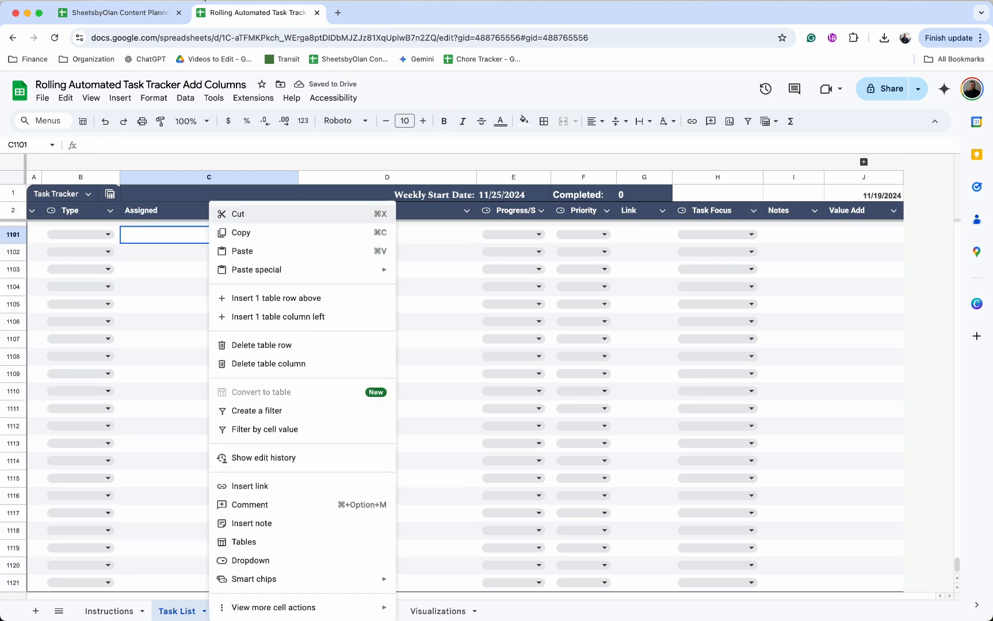
pyautogui.scroll(15, 187, 243)
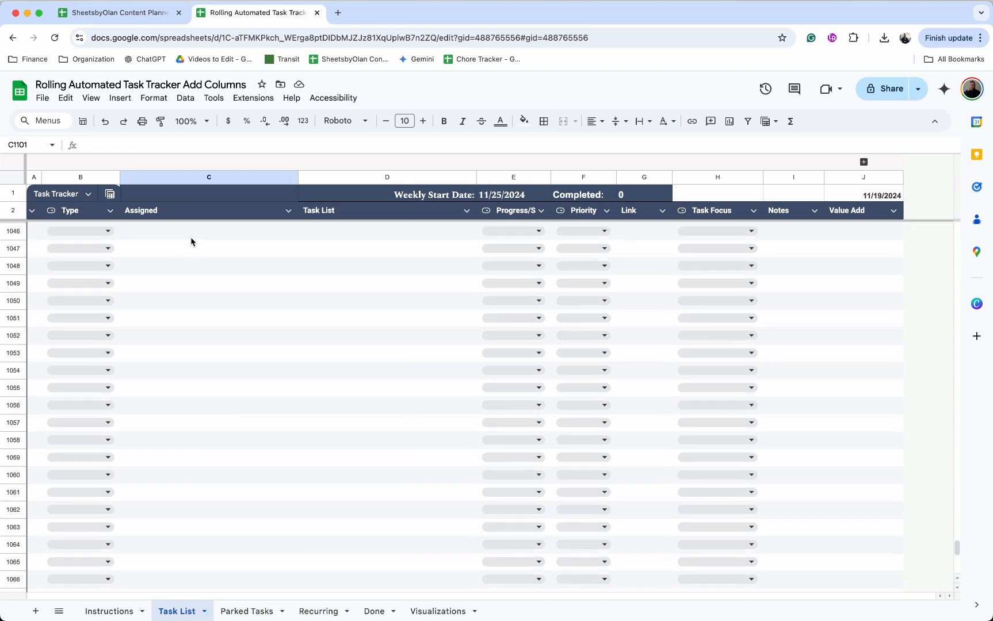
pyautogui.click(191, 238)
pyautogui.press('super+Up')
pyautogui.press('Down')
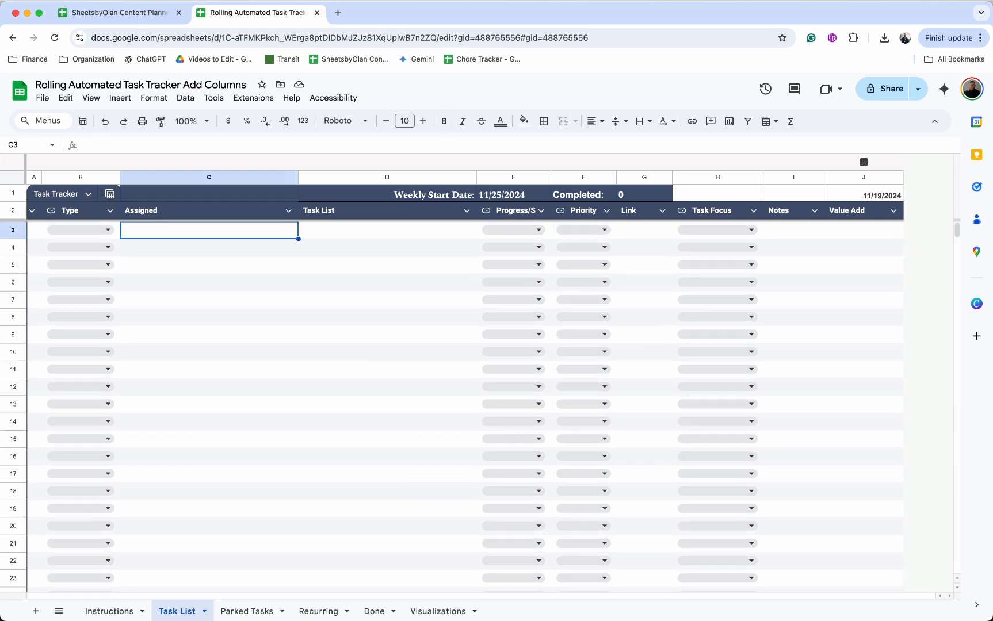
# Change the Task Tracker's Assigned column type to Dropdown with the options "Person 1" and "Person 2"
pyautogui.click(290, 211)
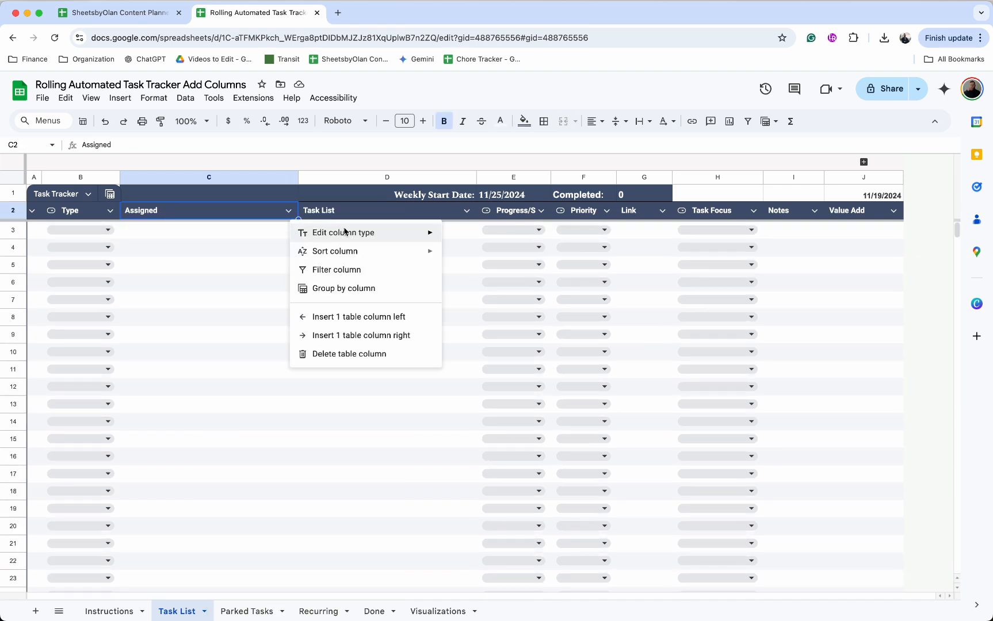
pyautogui.moveTo(351, 233)
pyautogui.click(495, 291)
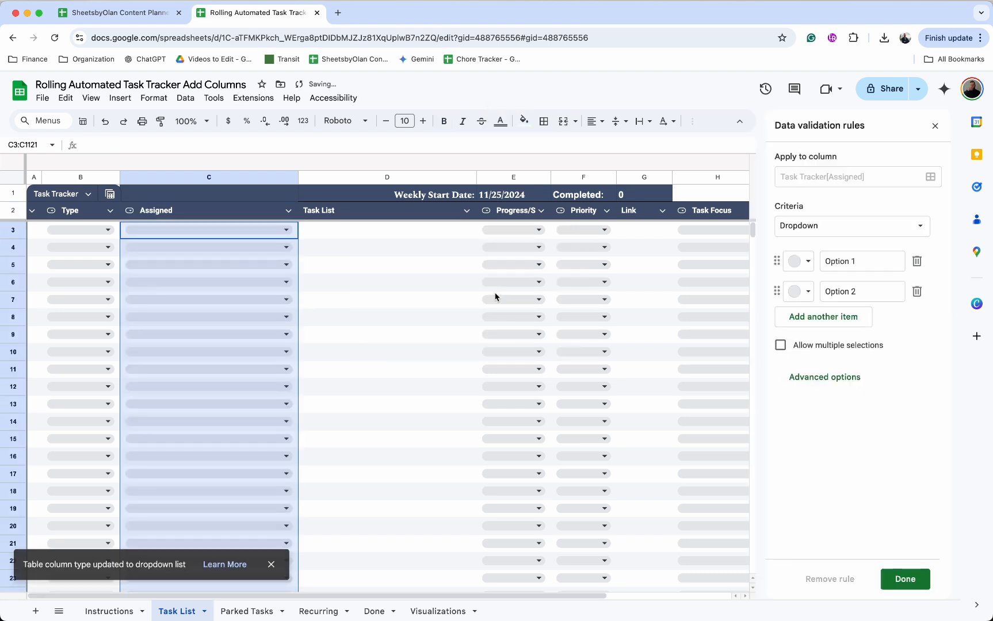
pyautogui.click(879, 265)
pyautogui.press('super+a')
pyautogui.write('Perso')
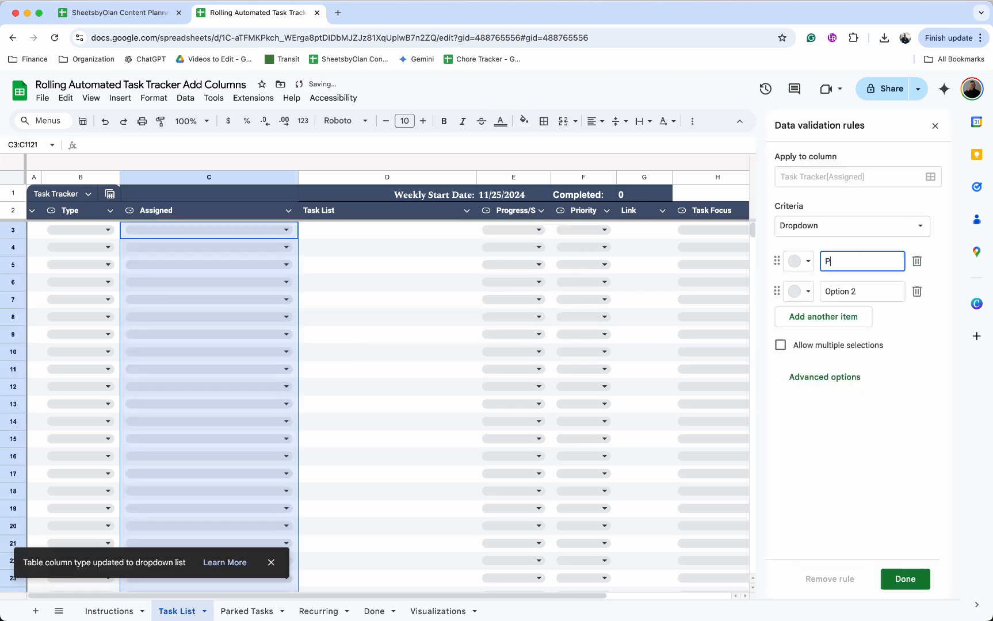
pyautogui.click(860, 293)
pyautogui.press('super+a')
pyautogui.write('Person')
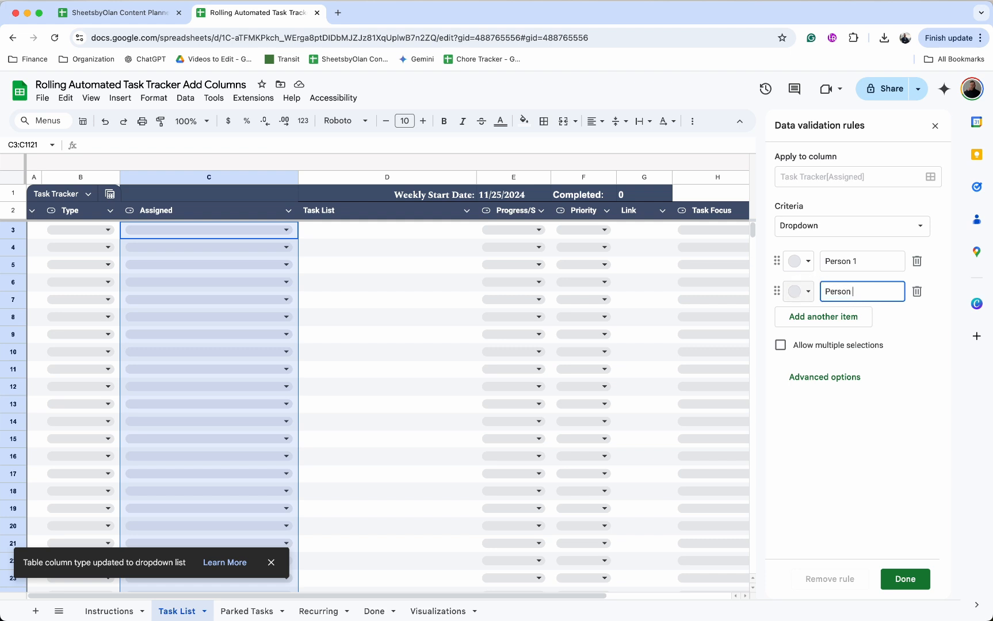
# Colour the Person 1 option light orange and Person 2 light yellow, and save the Task Tracker dropdown rule
pyautogui.click(805, 262)
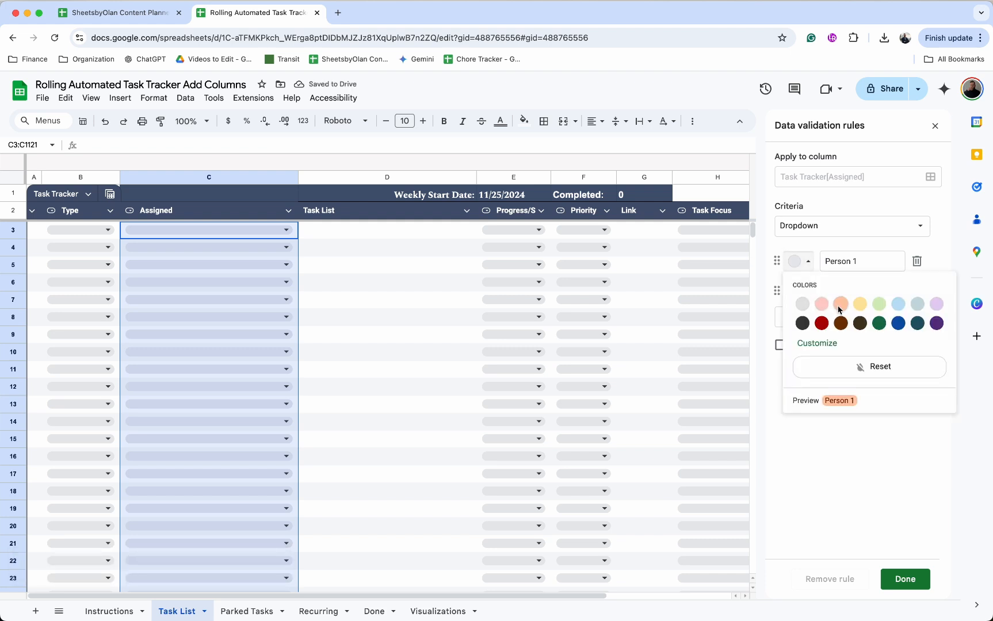
pyautogui.click(837, 306)
pyautogui.click(802, 291)
pyautogui.click(860, 334)
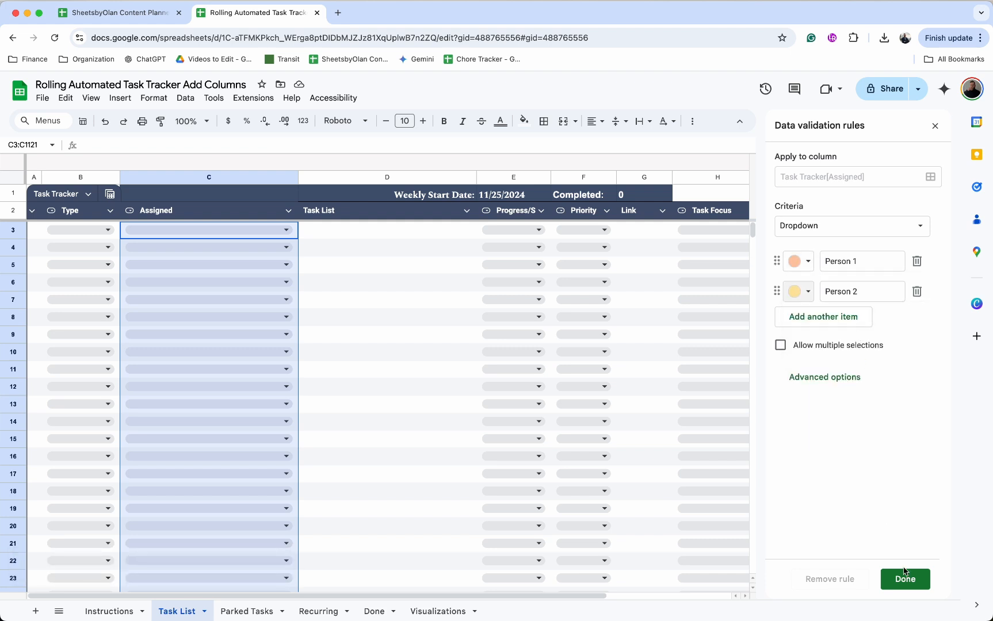
pyautogui.click(913, 586)
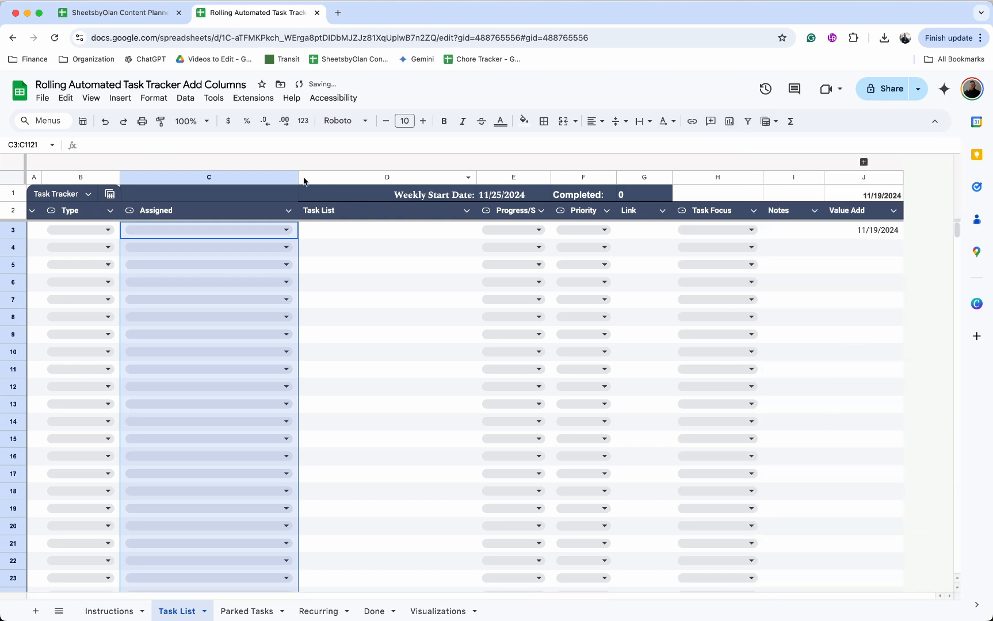
# Narrow the Assigned column on the Task List sheet to roughly the width of the Type column
pyautogui.moveTo(298, 177); pyautogui.dragTo(201, 179)
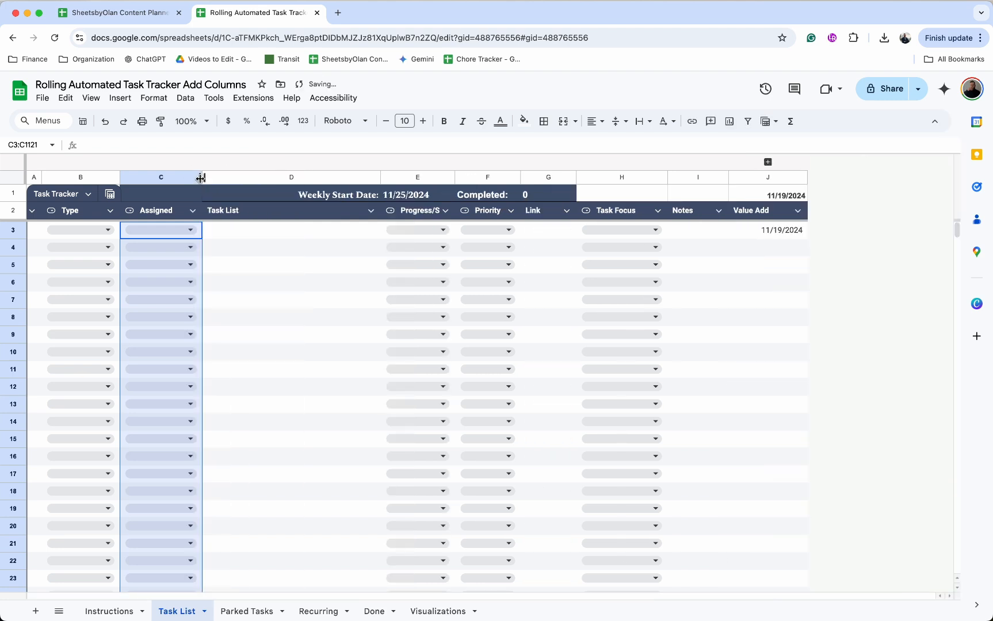
pyautogui.click(214, 229)
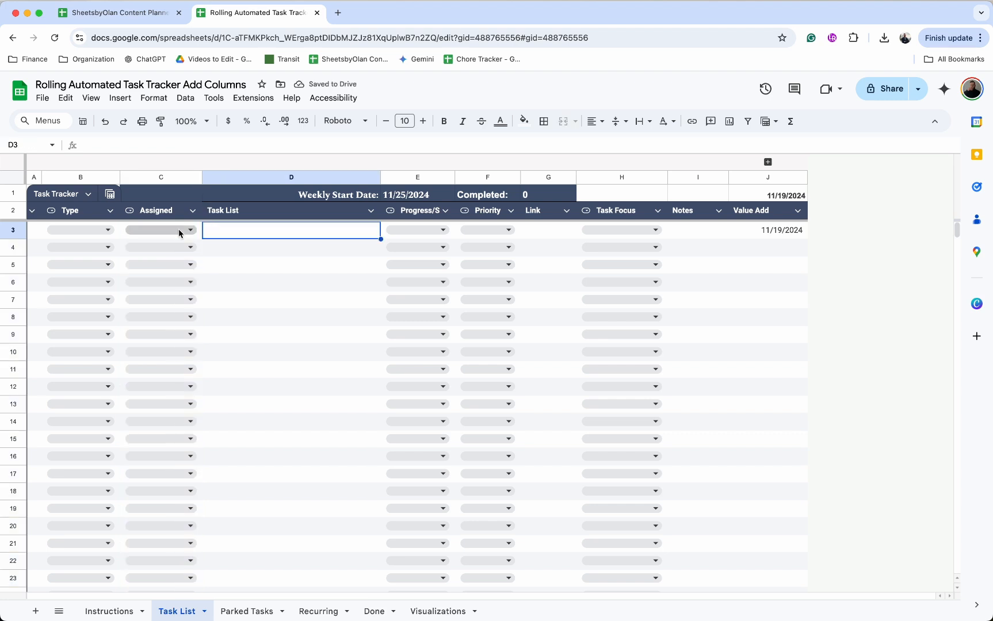
# On the Parked Tasks sheet, insert a table column to the left of Task List and name it "Assigned"
pyautogui.click(253, 610)
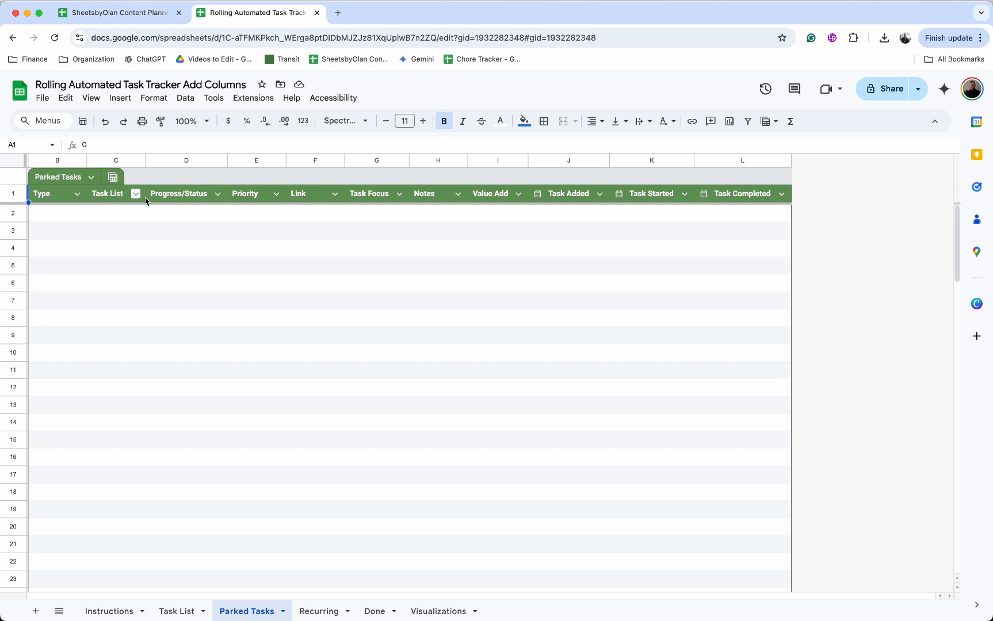
pyautogui.click(315, 284)
pyautogui.rightClick(112, 194)
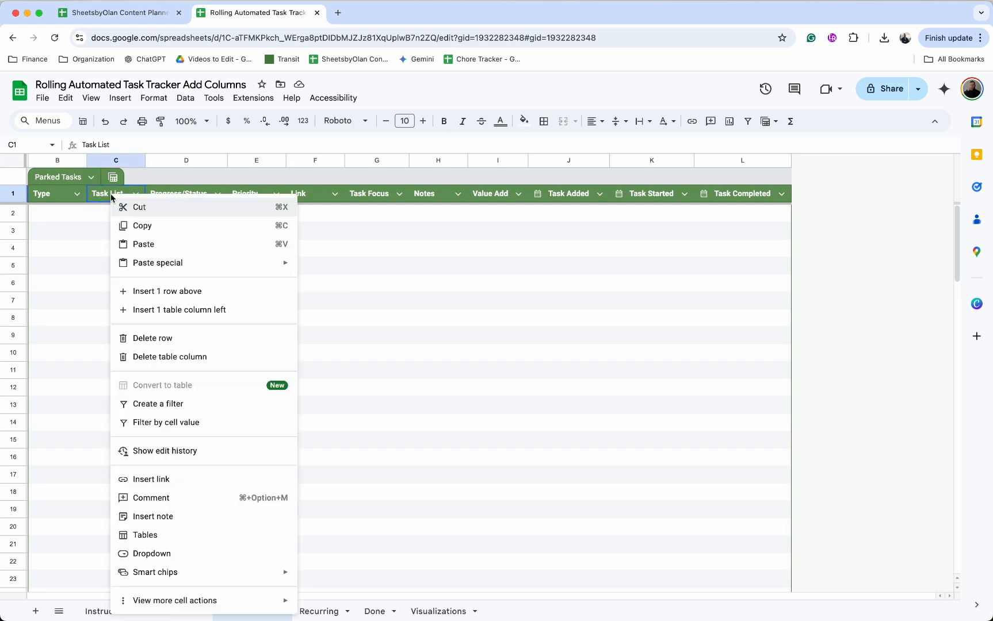
pyautogui.click(204, 311)
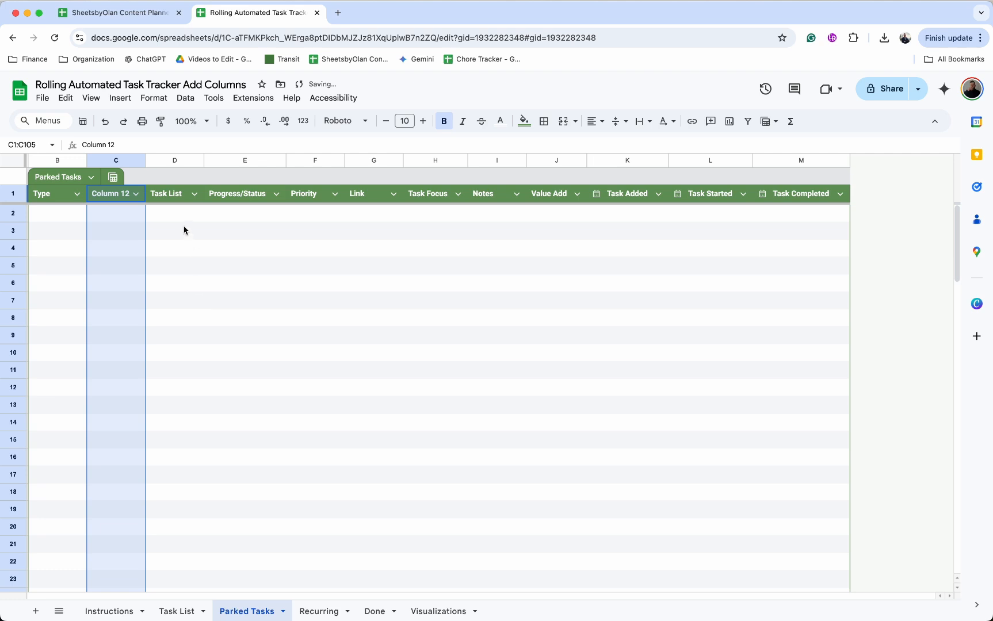
pyautogui.click(128, 195)
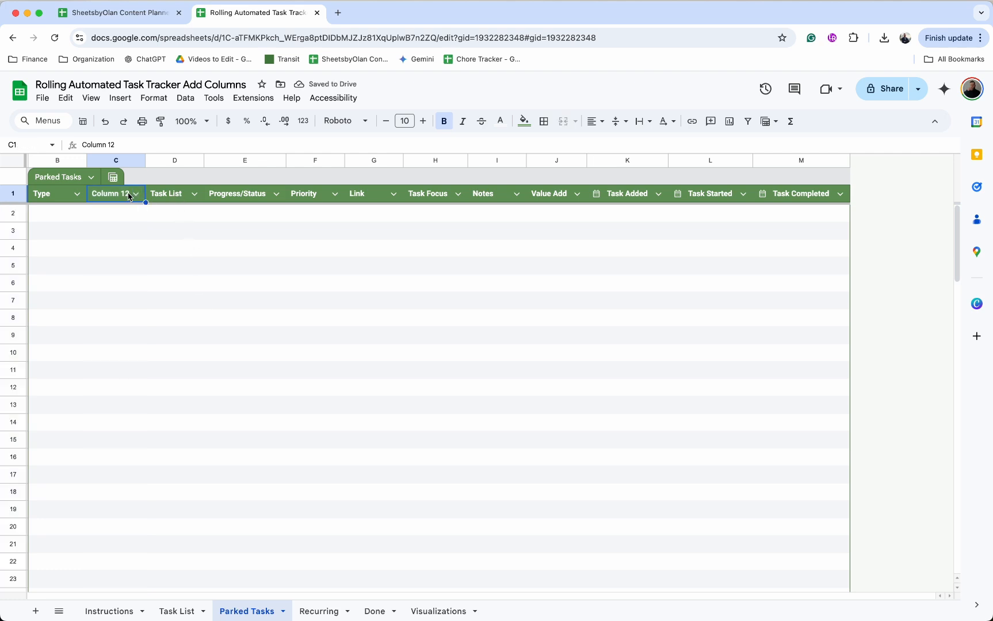
pyautogui.write('Assigne')
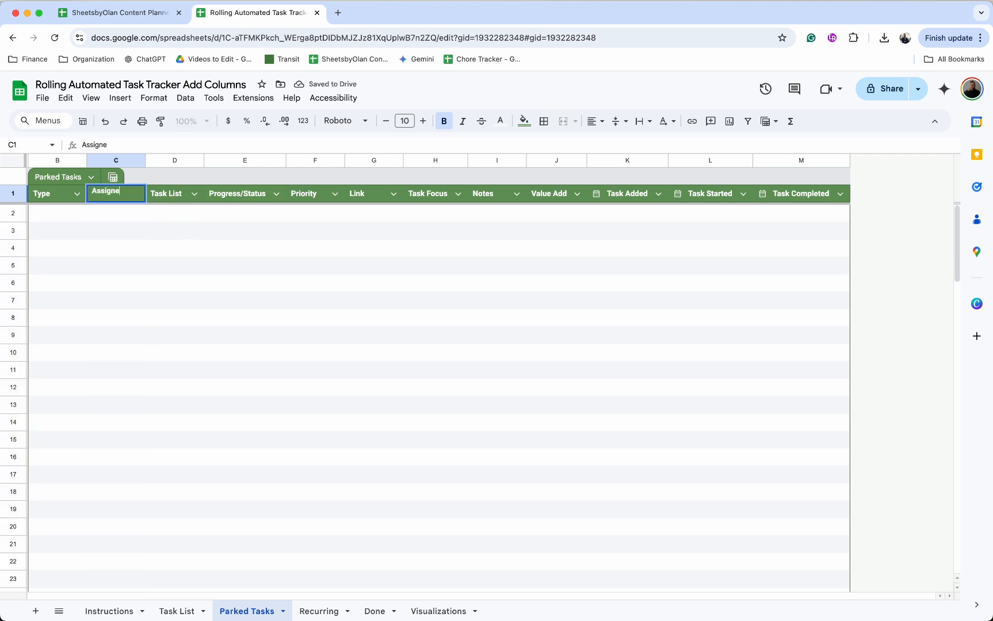
pyautogui.write('d')
pyautogui.press('Return')
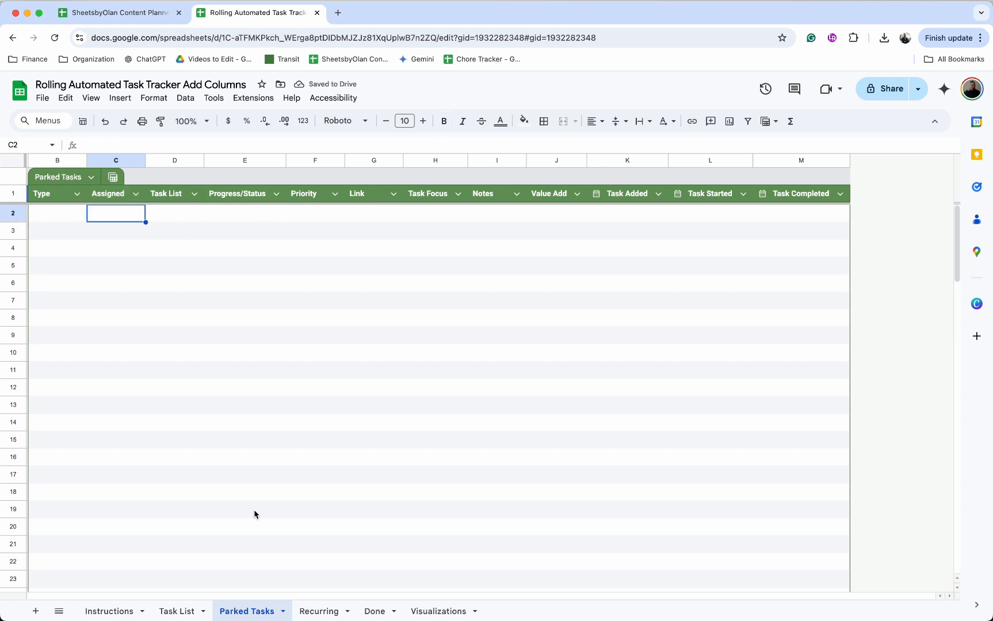
# On the Recurring sheet, insert a column to the left of Task List and name it "Assigned"
pyautogui.click(317, 609)
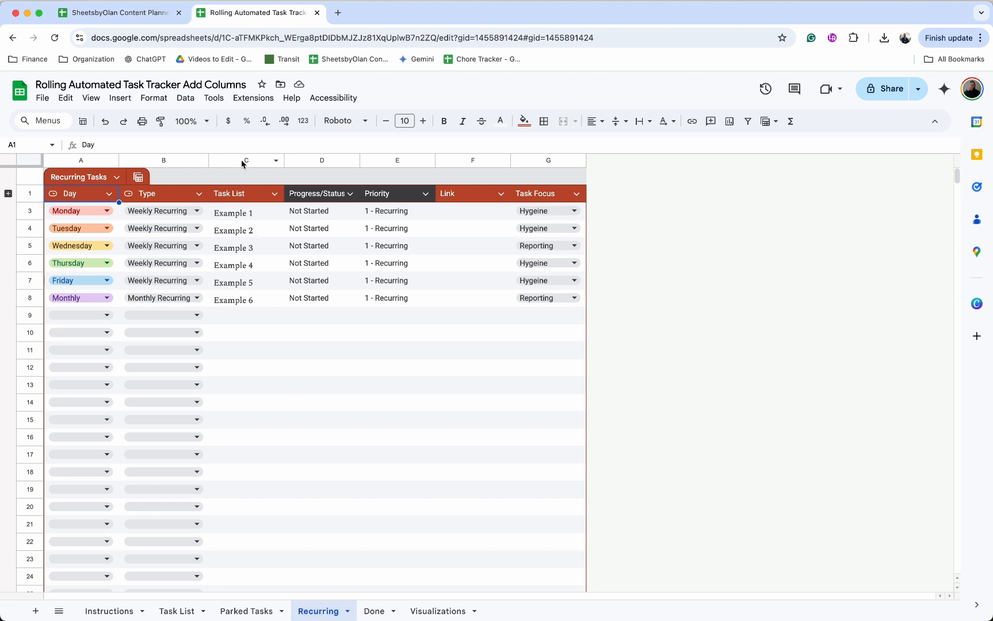
pyautogui.click(241, 160)
pyautogui.rightClick(243, 161)
pyautogui.click(264, 257)
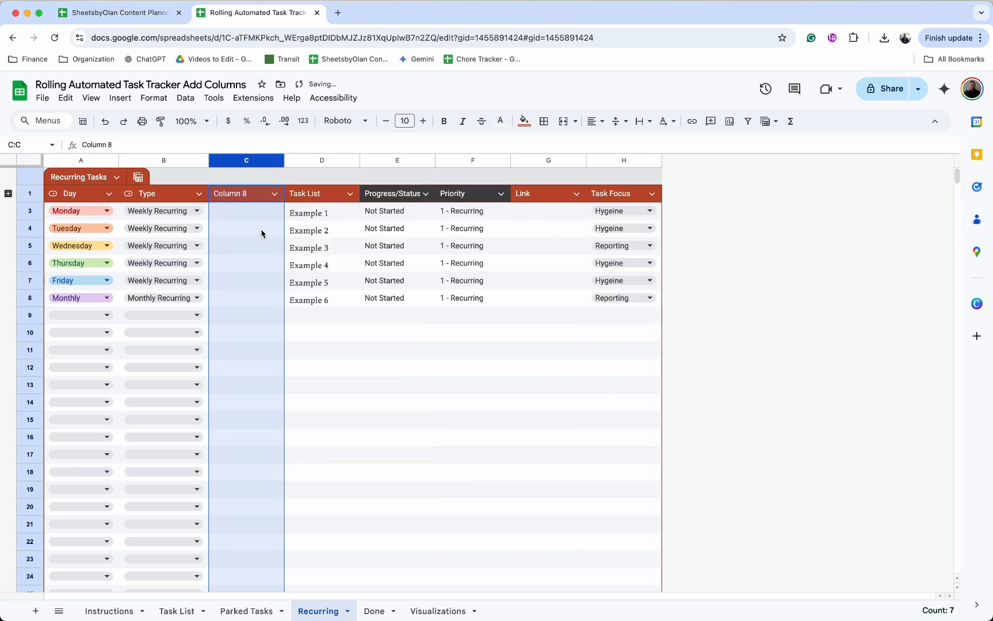
pyautogui.click(249, 195)
pyautogui.write('Assigned')
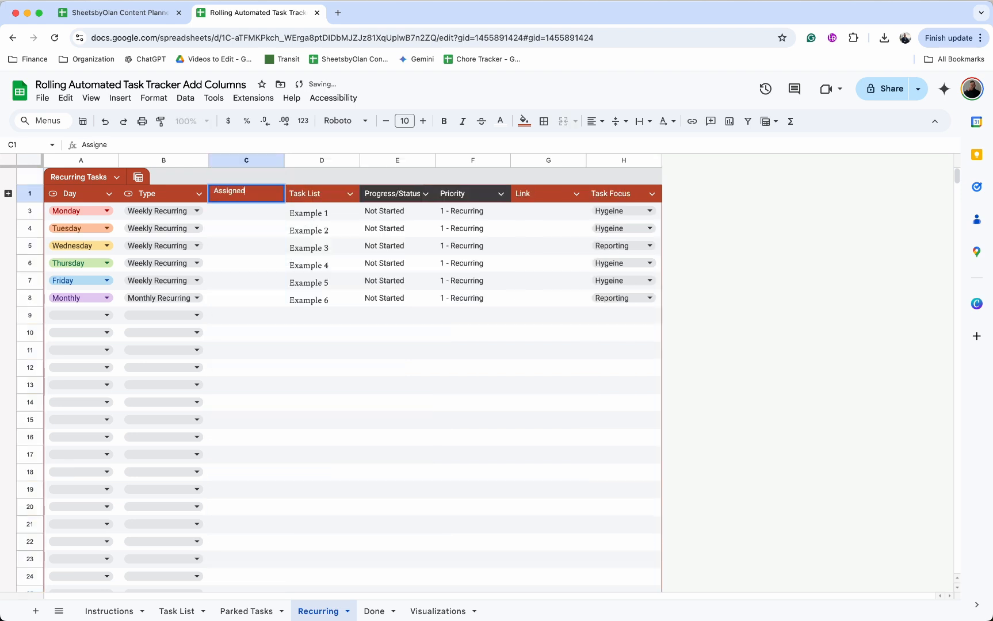
pyautogui.press('Return')
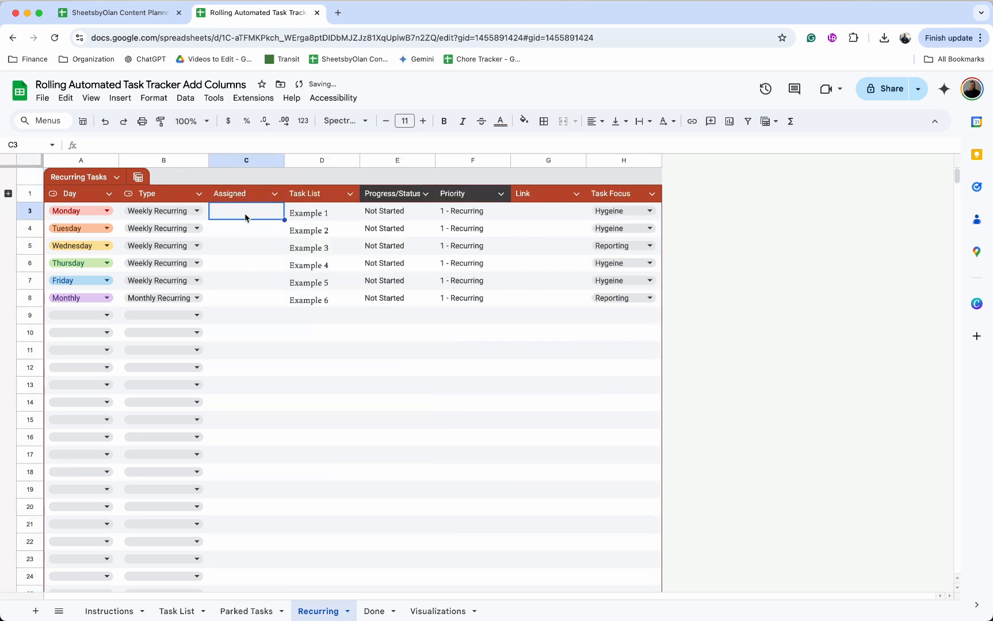
# Change the Recurring Tasks table's Assigned column type to Dropdown with the options "Person 1" and "Person 2"
pyautogui.click(274, 194)
pyautogui.moveTo(372, 224)
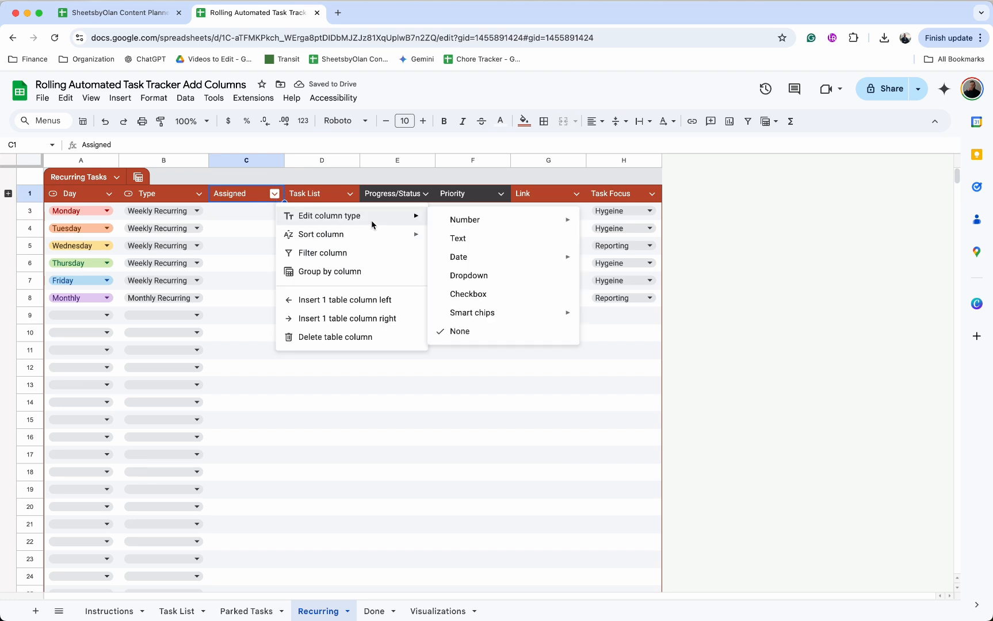
pyautogui.click(473, 275)
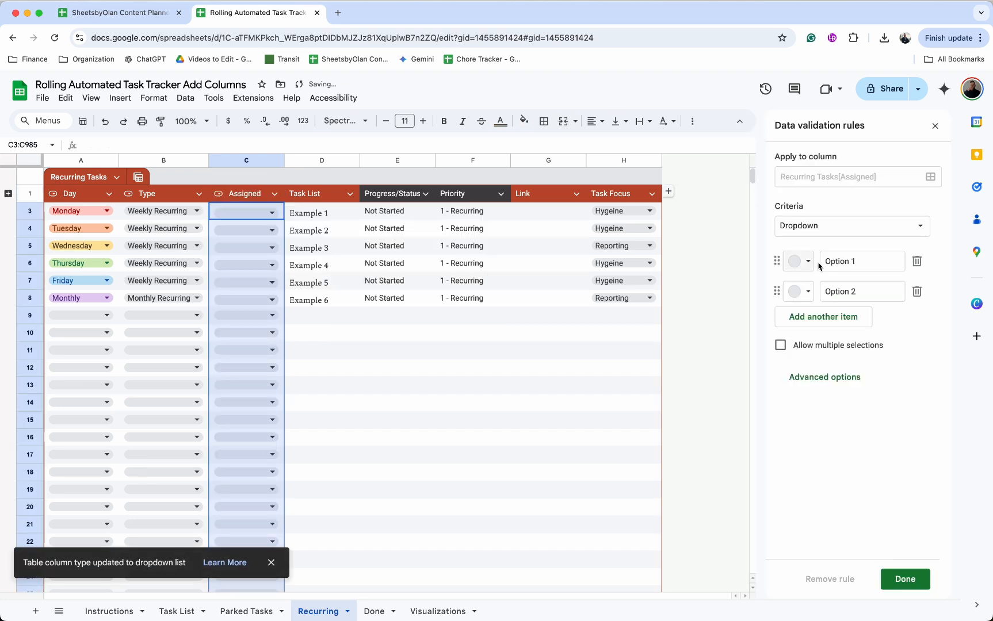
pyautogui.click(873, 264)
pyautogui.write('Person 1')
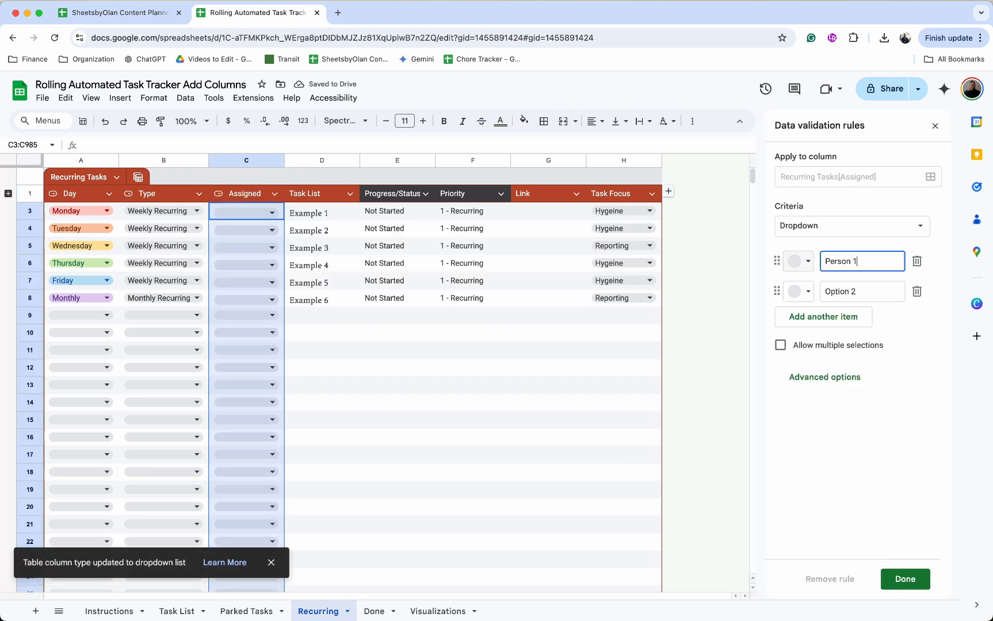
pyautogui.click(871, 290)
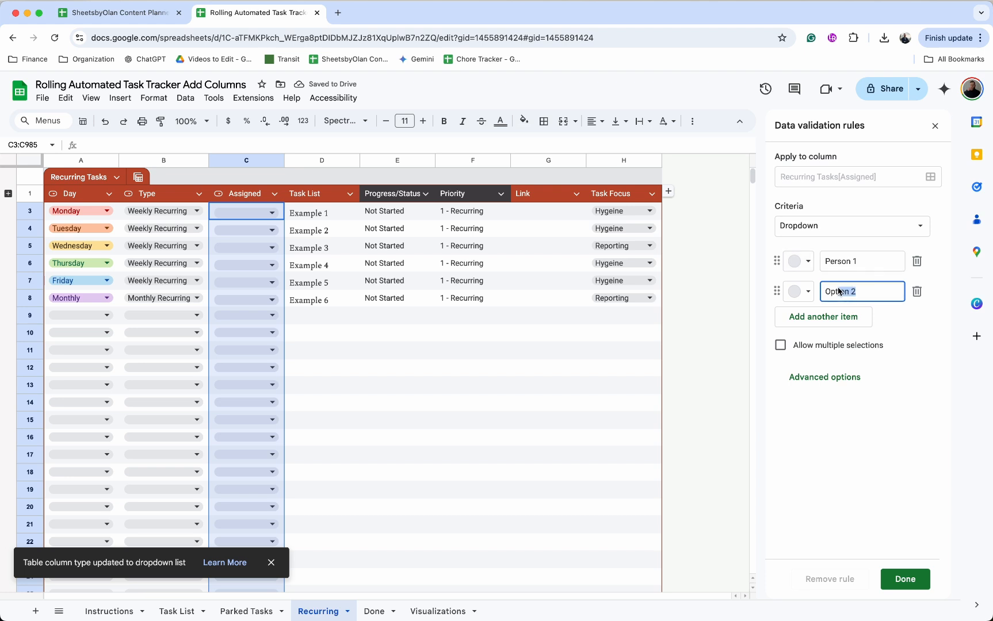
pyautogui.write('O')
pyautogui.press('BackSpace')
pyautogui.write('Person 2')
# Colour Person 1 light orange and Person 2 light yellow in the Recurring Tasks dropdown rule and save it
pyautogui.click(799, 261)
pyautogui.click(840, 304)
pyautogui.click(798, 291)
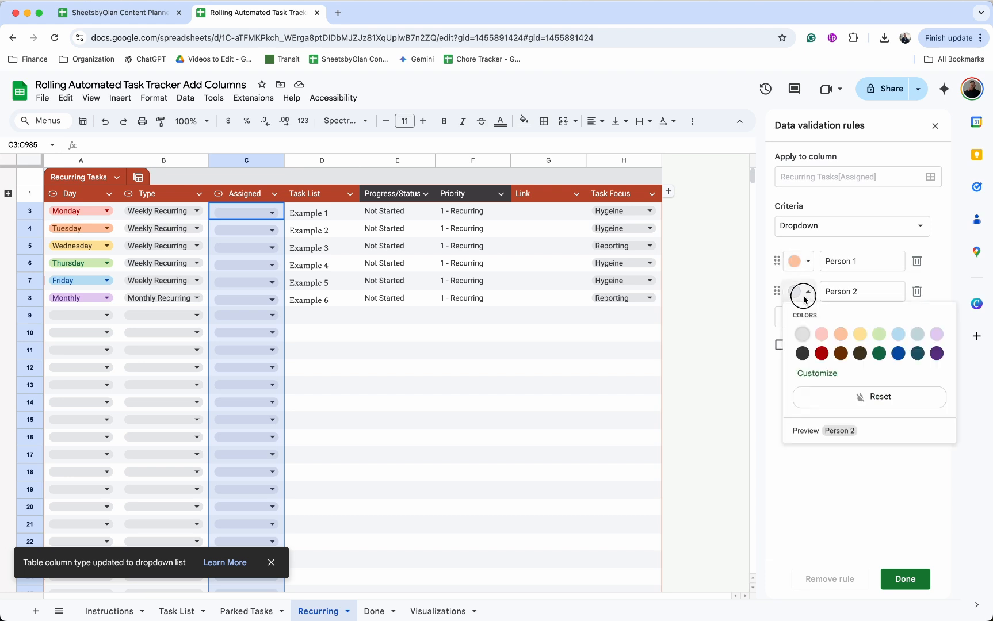
pyautogui.click(859, 334)
pyautogui.click(905, 578)
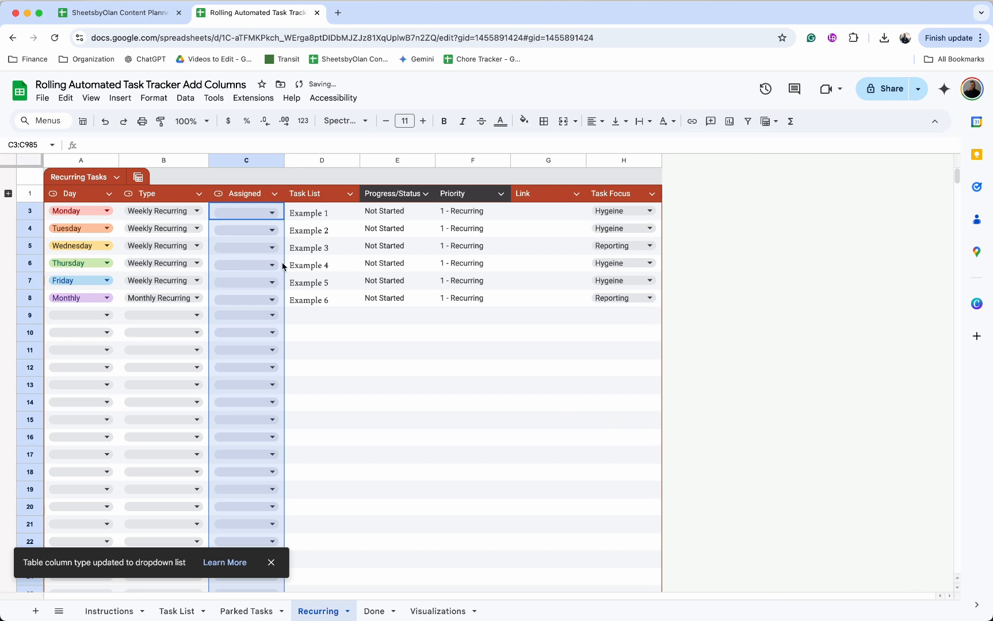
# Assign Person 1 to Examples 1, 3, 4 and 6, and Person 2 to Examples 2 and 5, in the recurring tasks
pyautogui.click(265, 212)
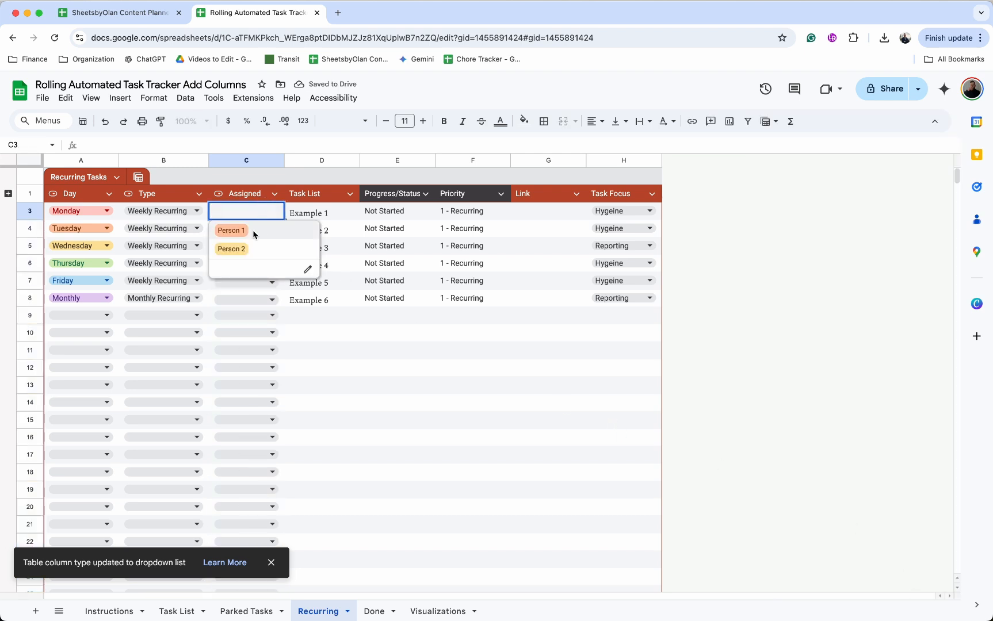
pyautogui.click(252, 230)
pyautogui.click(252, 230)
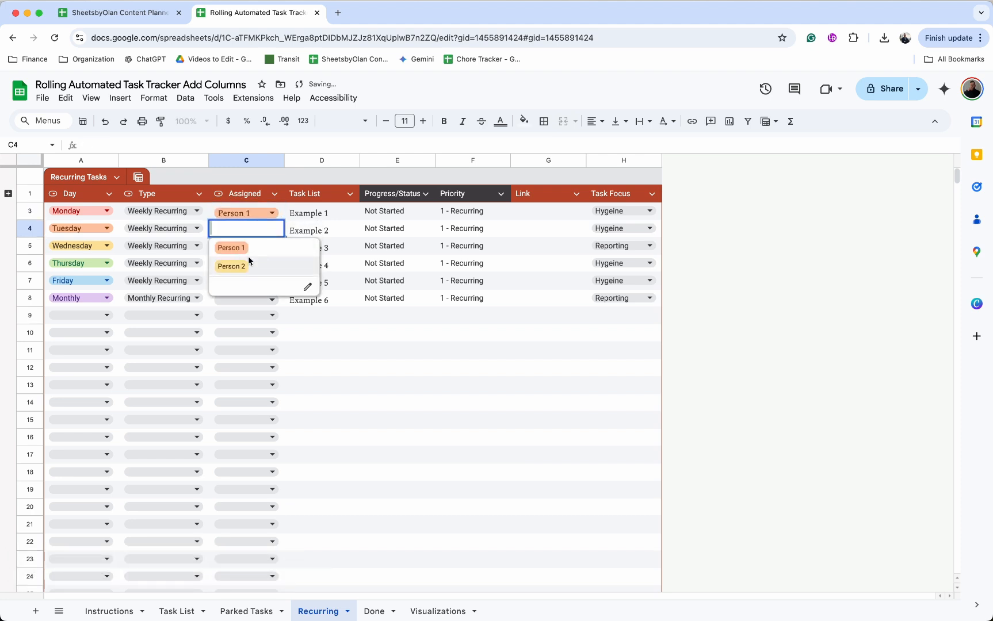
pyautogui.click(248, 263)
pyautogui.click(251, 248)
pyautogui.click(248, 265)
pyautogui.hotkey('ctrl', 'Return')
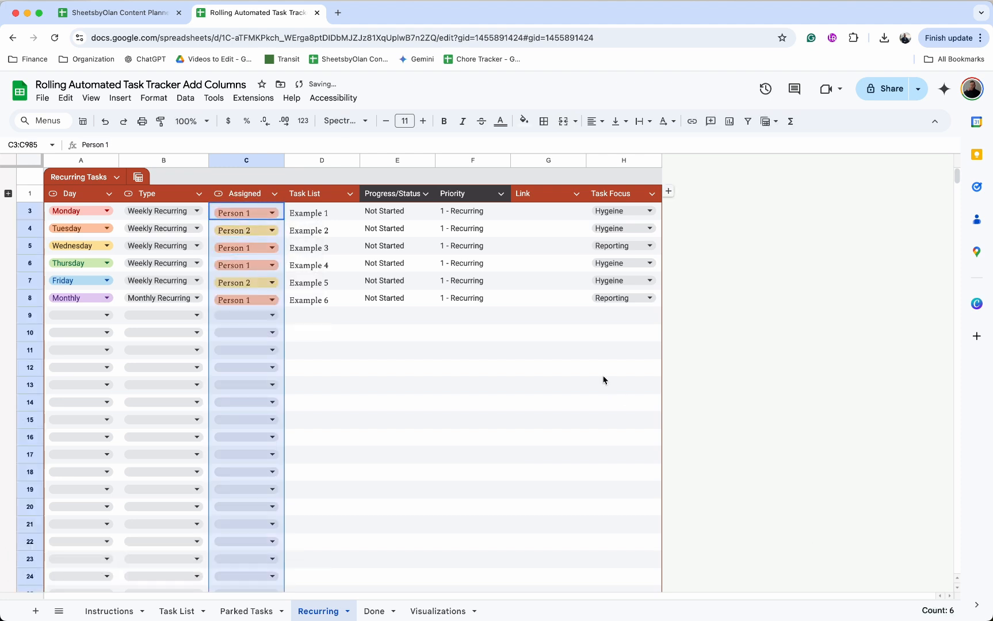
# On the Done sheet, insert a column to the left of Task, name it "Assigned" and narrow it to fit its header
pyautogui.click(505, 304)
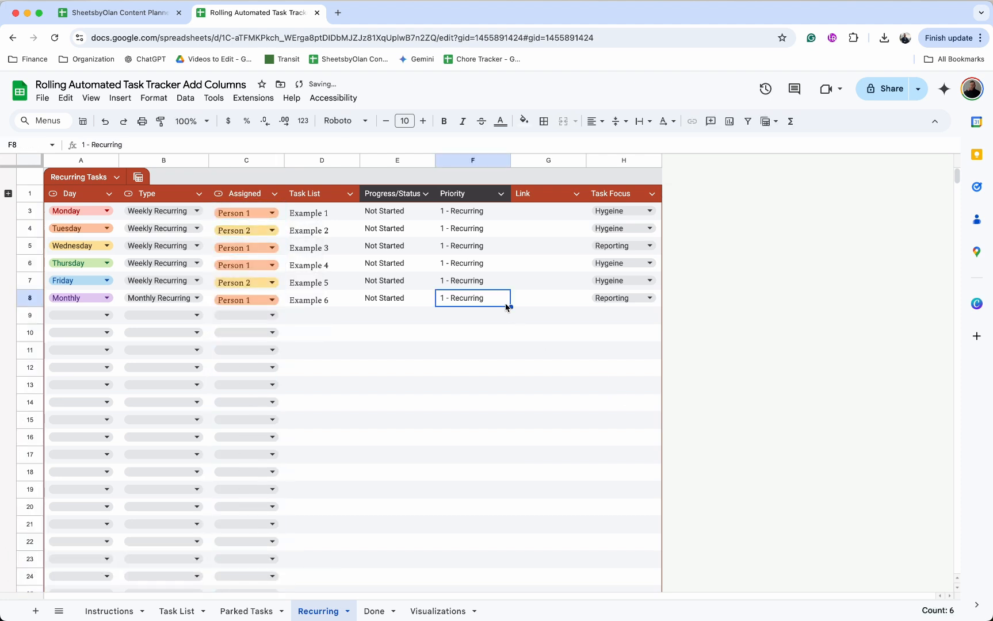
pyautogui.click(374, 612)
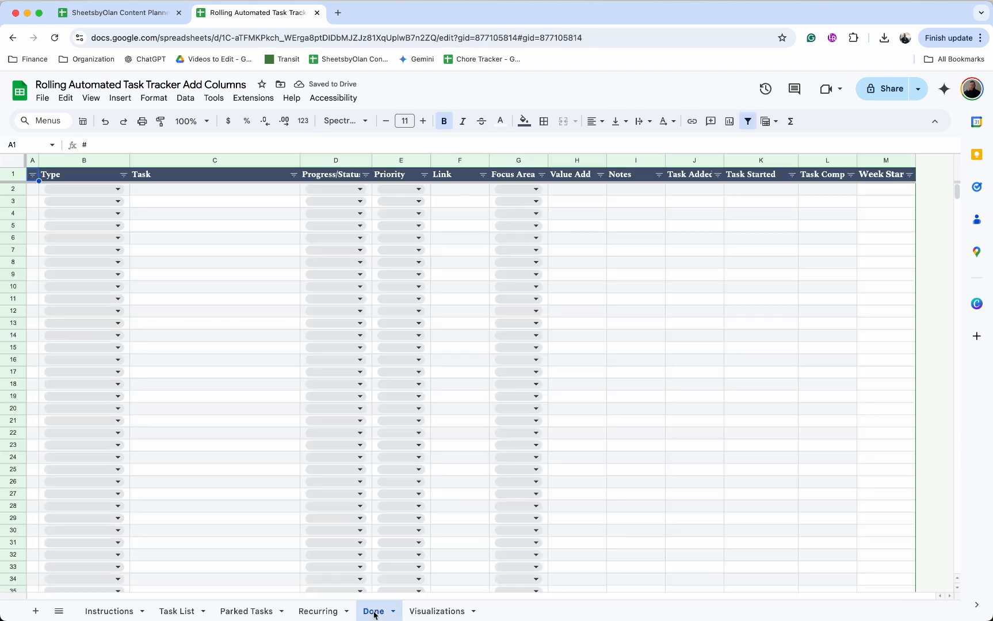
pyautogui.rightClick(180, 162)
pyautogui.click(223, 256)
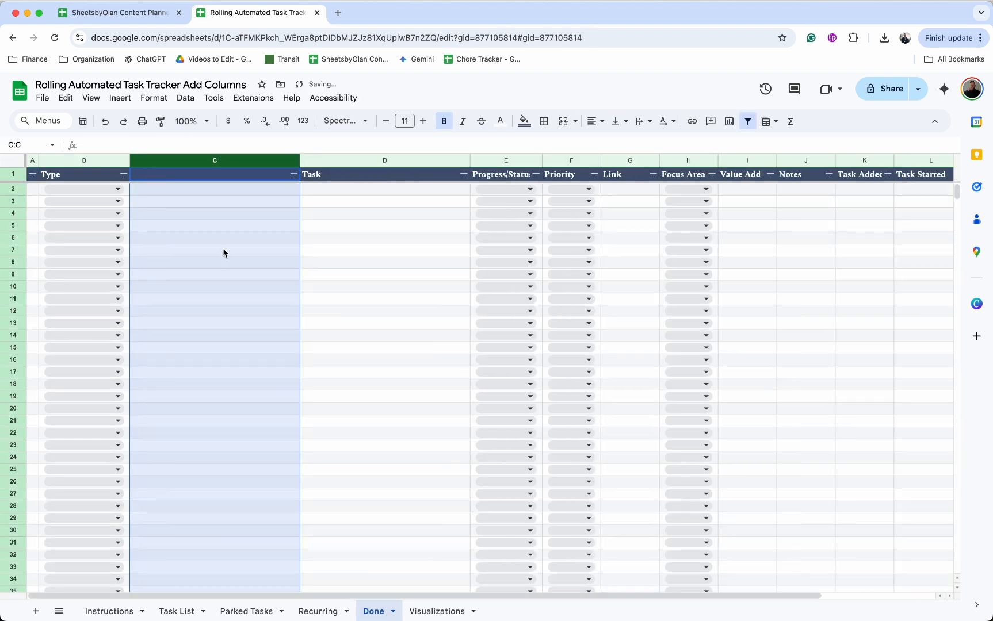
pyautogui.click(207, 179)
pyautogui.write('Assigned')
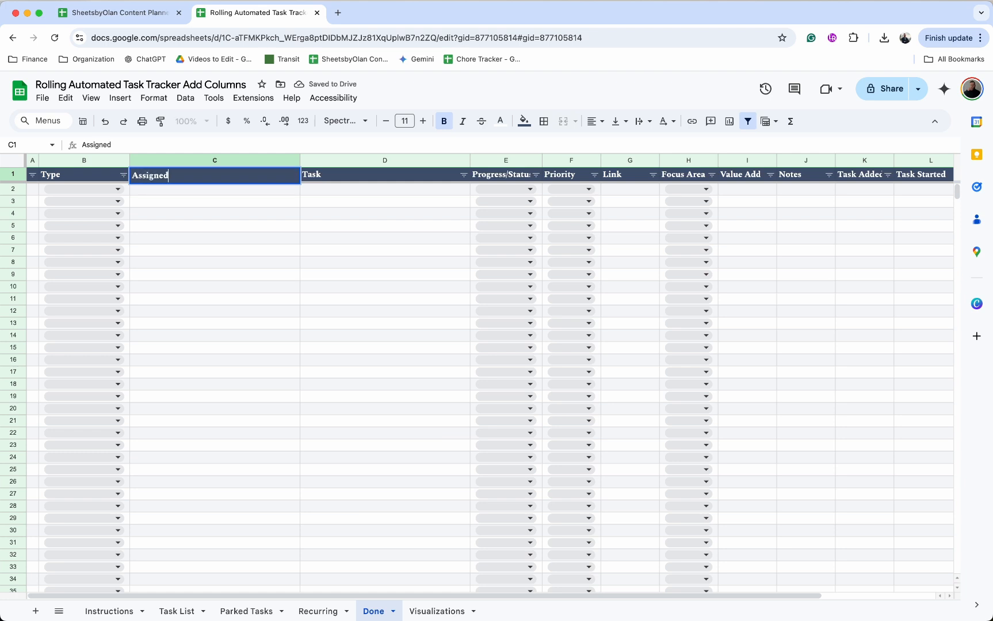
pyautogui.press('Return')
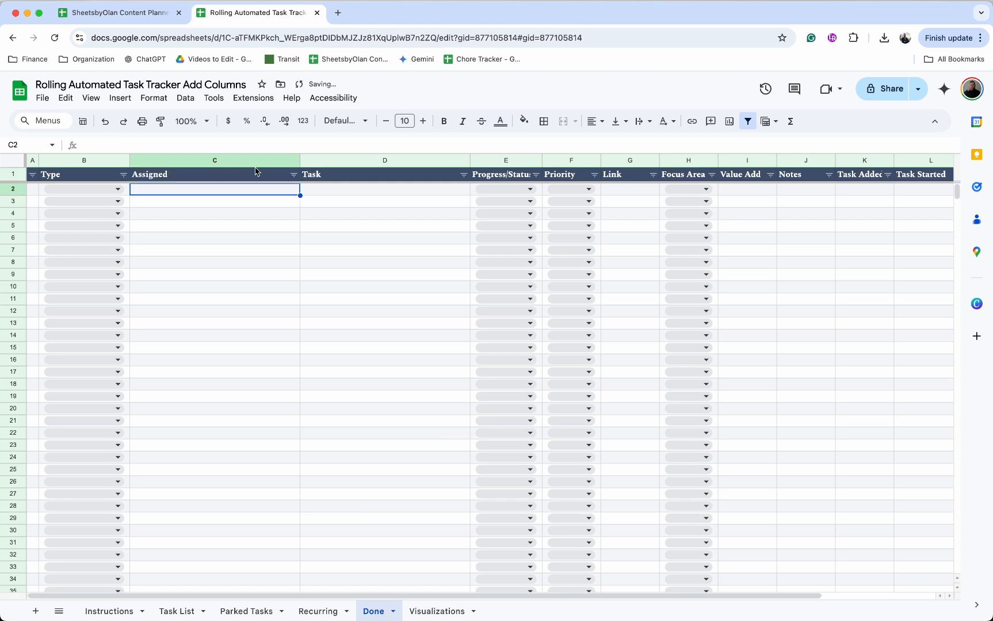
pyautogui.moveTo(299, 161); pyautogui.dragTo(179, 161)
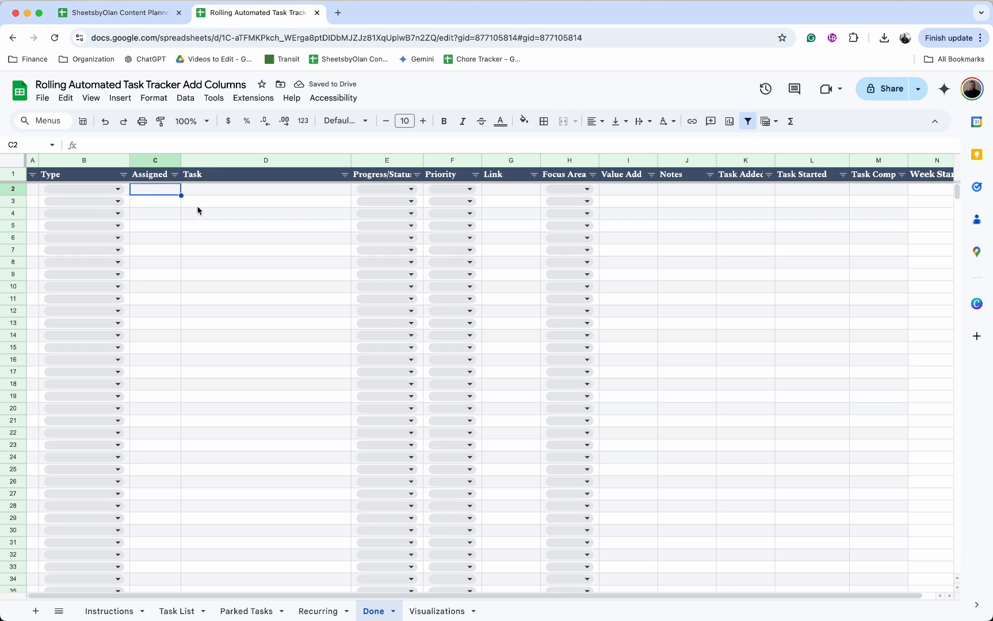
# Unhide the Visualizations Worksheet and inspect the source range of its first pivot table
pyautogui.click(437, 612)
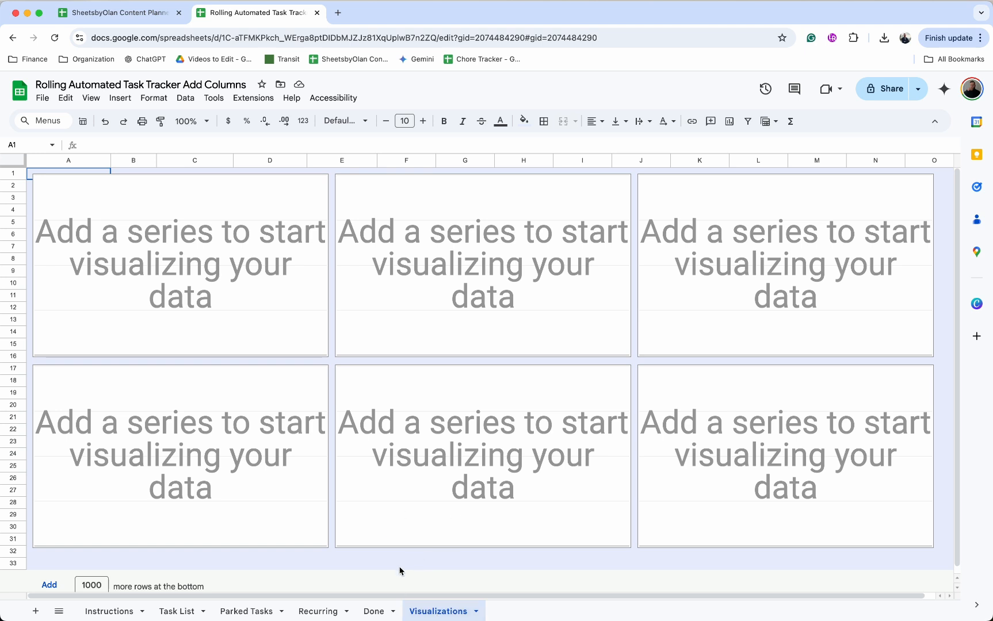
pyautogui.click(59, 611)
pyautogui.click(97, 587)
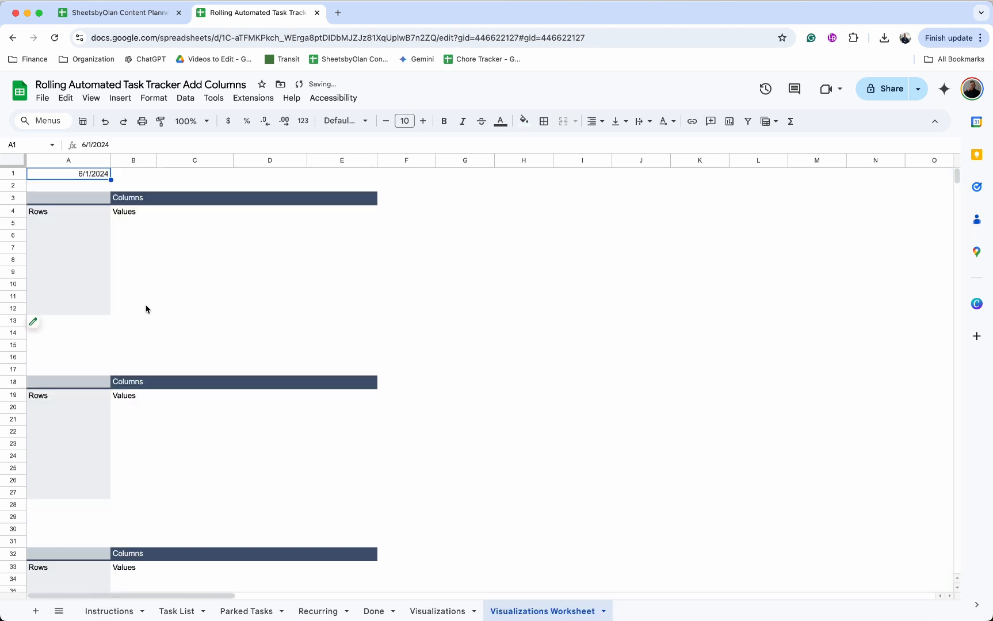
pyautogui.click(82, 271)
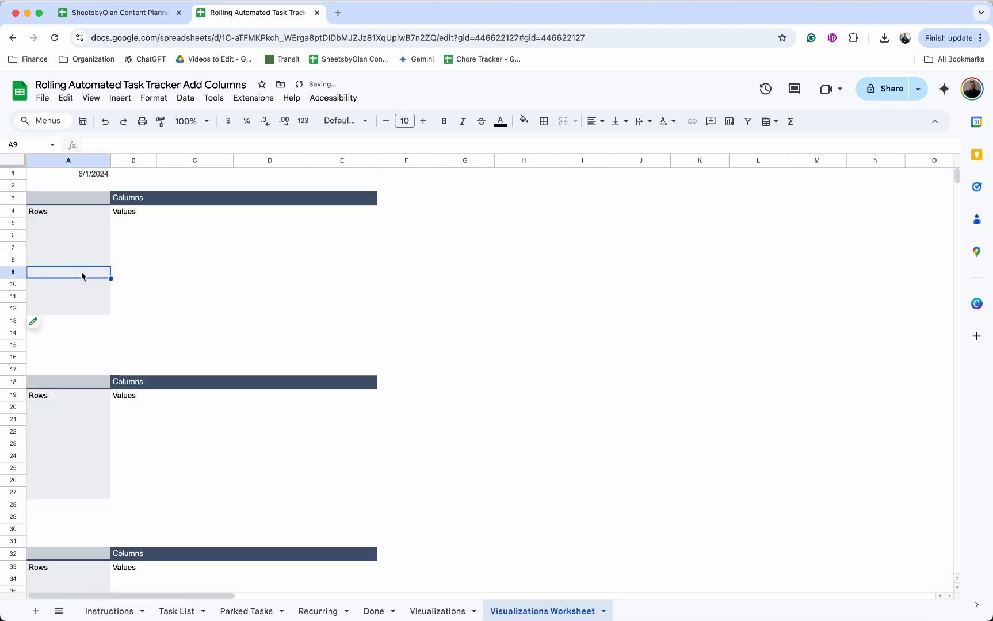
pyautogui.click(40, 326)
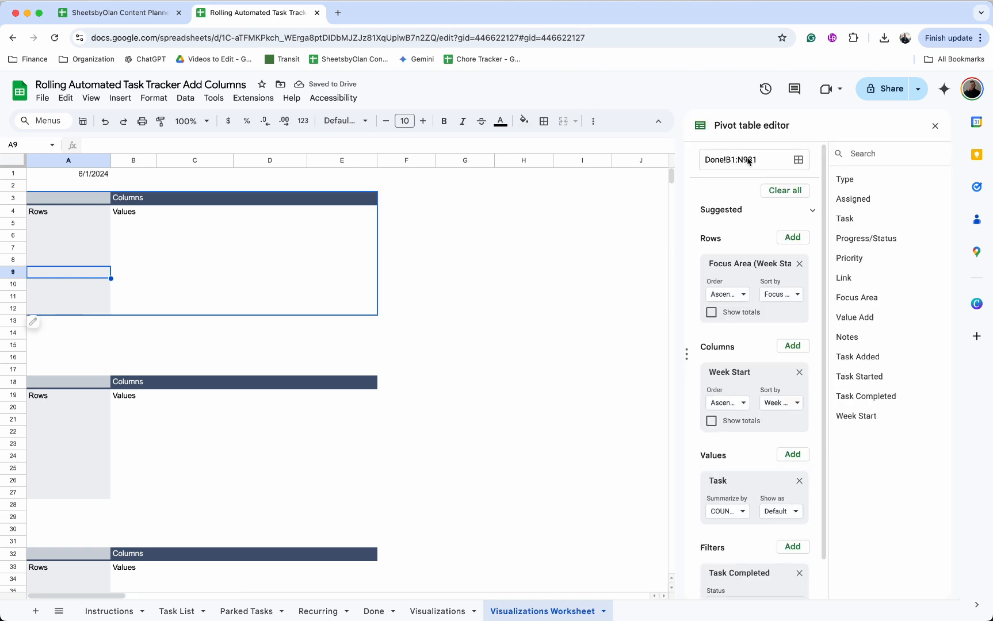
# On the Done sheet, extend the alternating colors range to column N, covering A2:N124
pyautogui.click(373, 612)
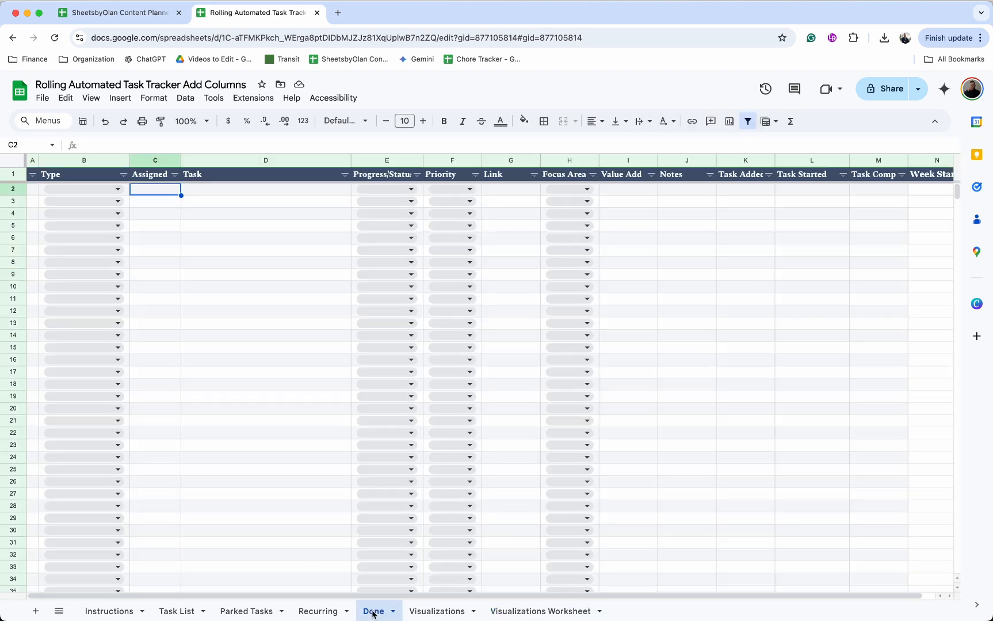
pyautogui.hscroll(1, 871, 309)
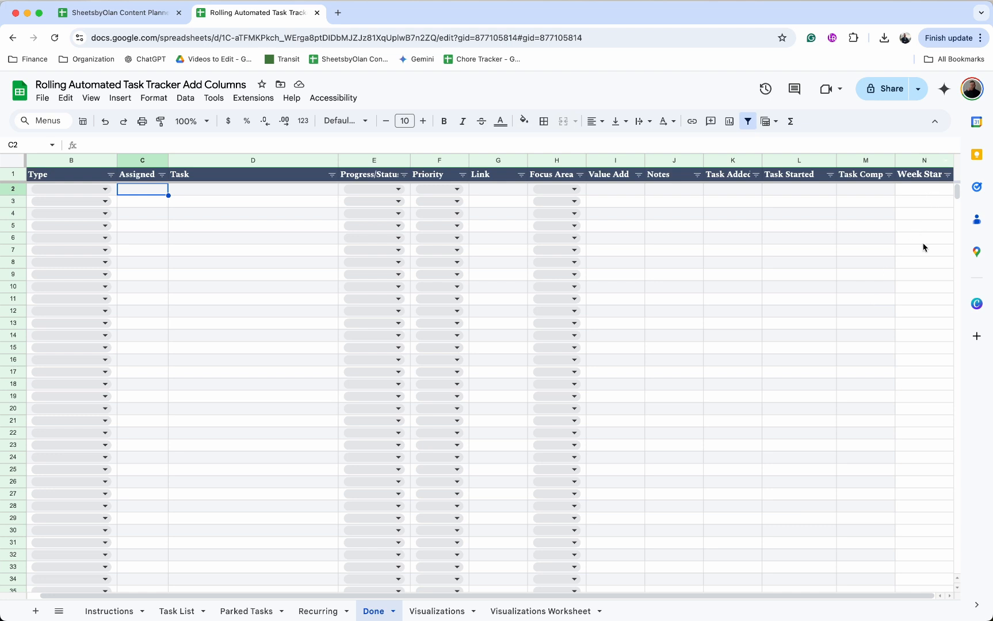
pyautogui.click(867, 190)
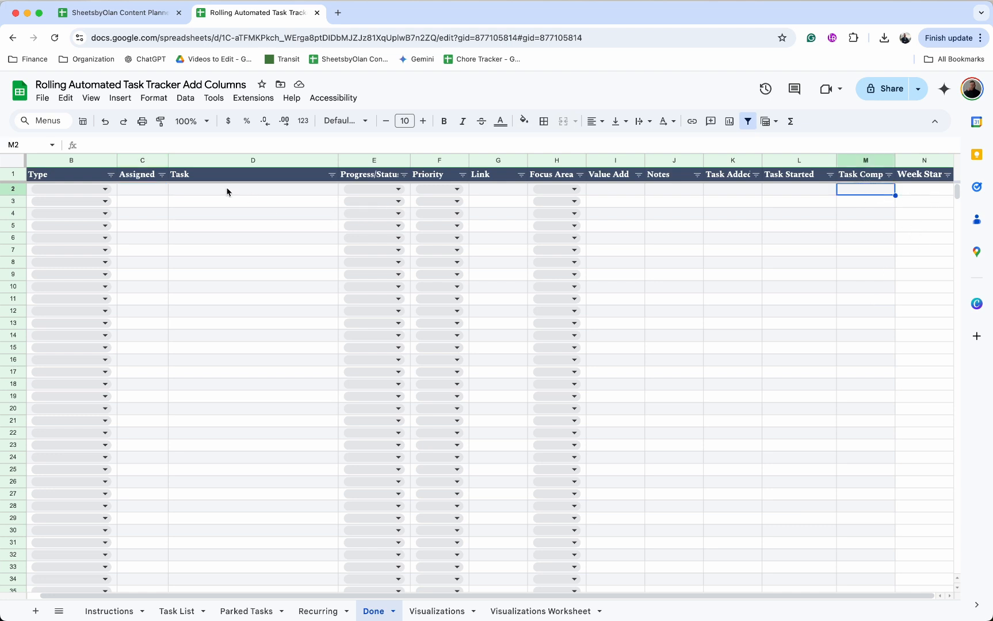
pyautogui.click(163, 96)
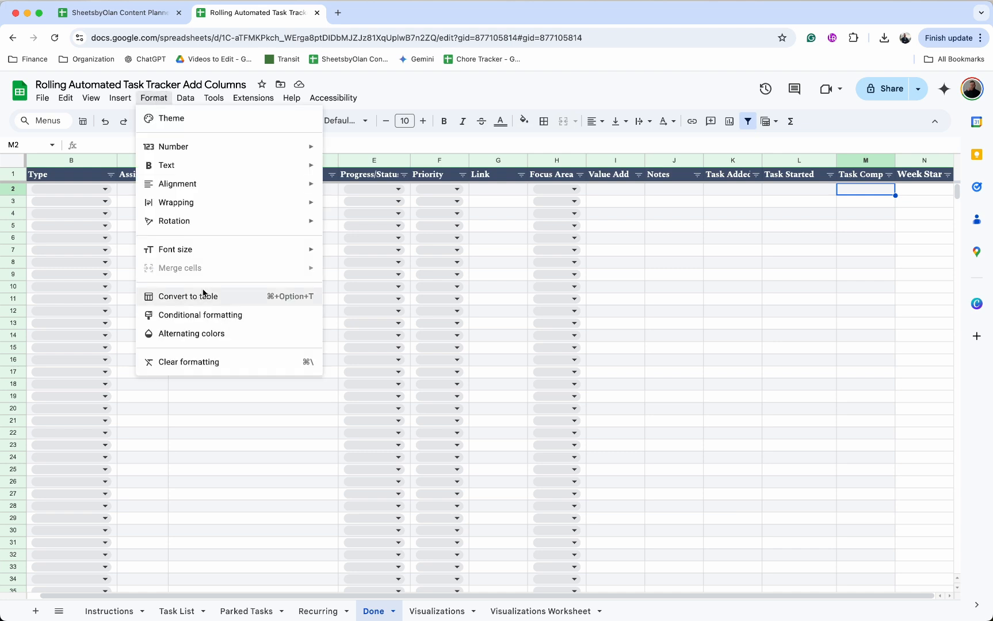
pyautogui.click(203, 335)
pyautogui.click(794, 180)
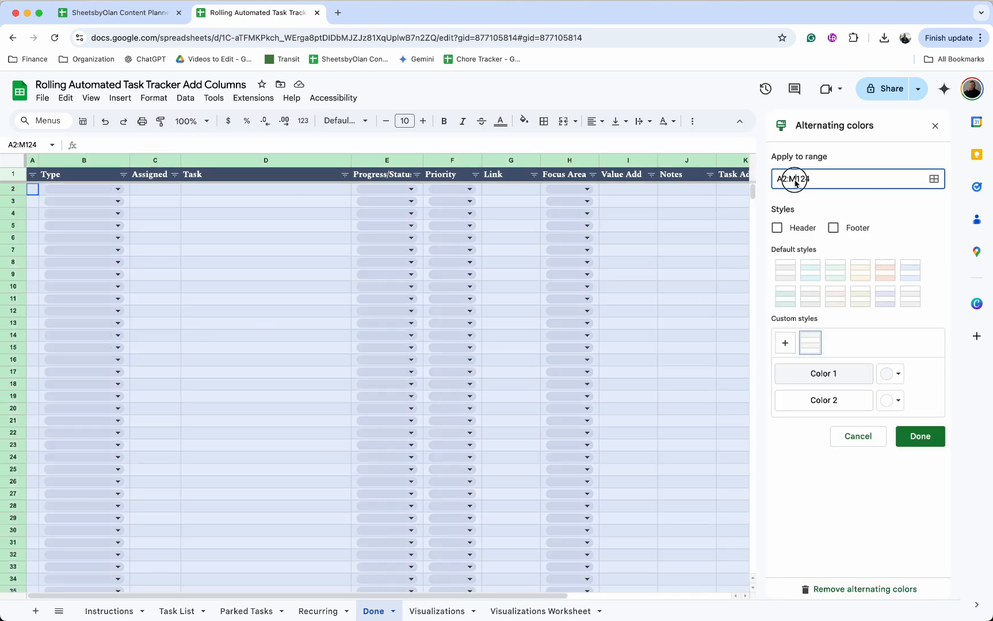
pyautogui.press('BackSpace')
pyautogui.write('N')
pyautogui.click(923, 437)
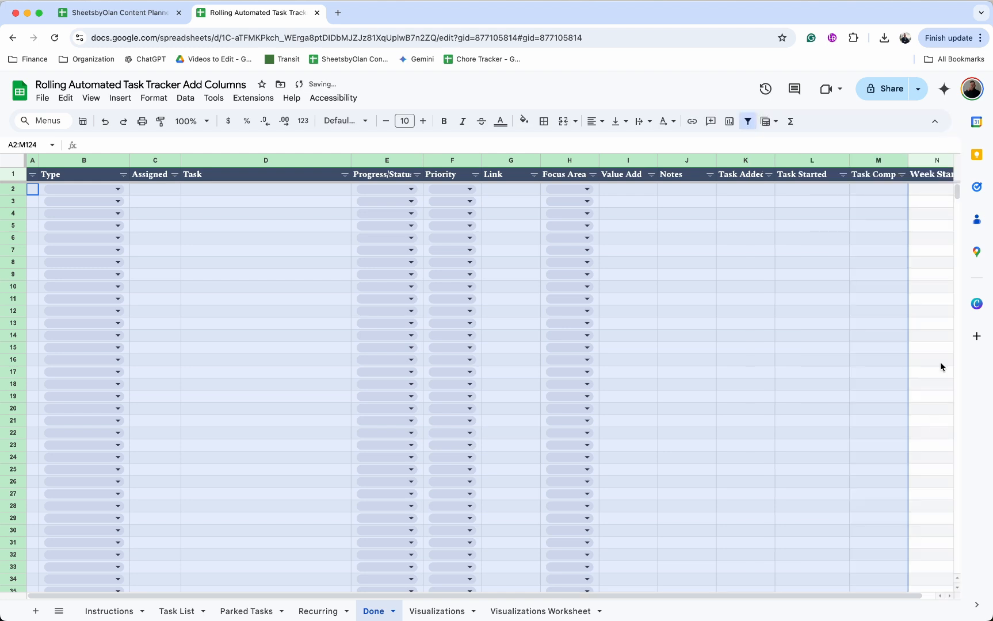
pyautogui.click(937, 243)
pyautogui.click(928, 202)
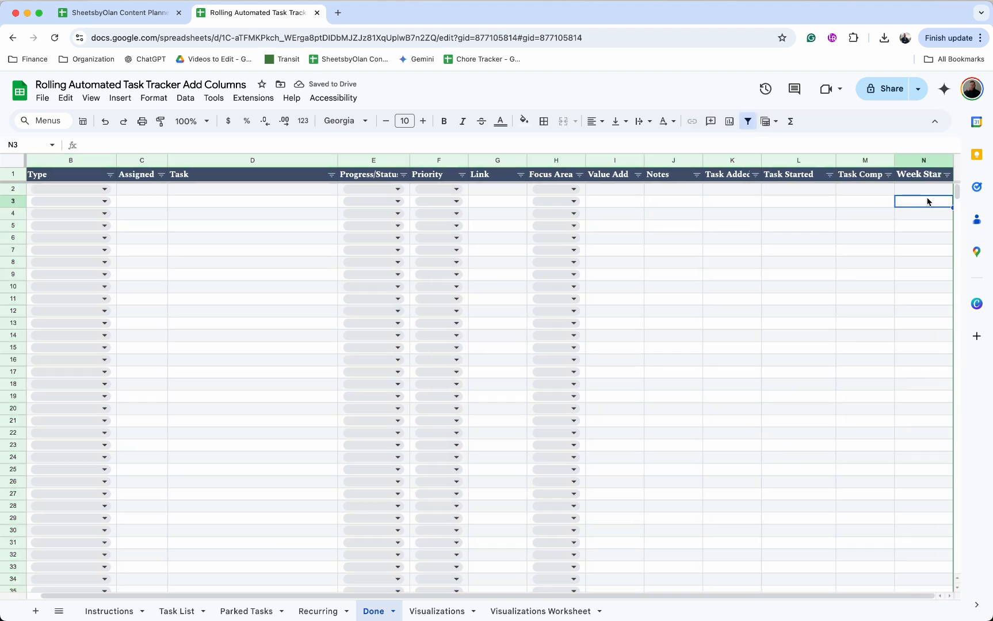
# Hide the Visualizations Worksheet sheet
pyautogui.click(544, 611)
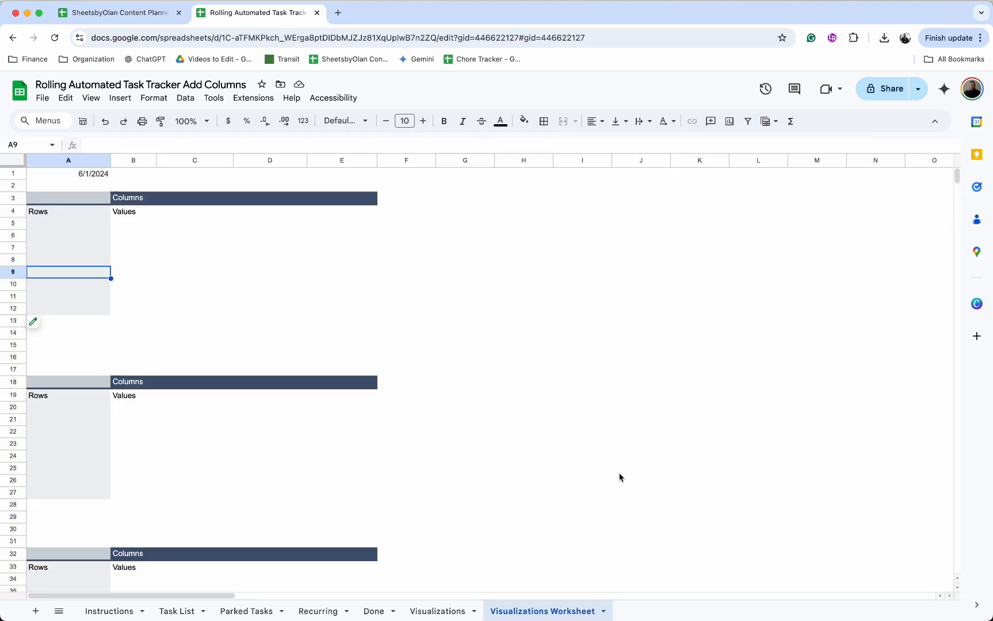
pyautogui.rightClick(548, 611)
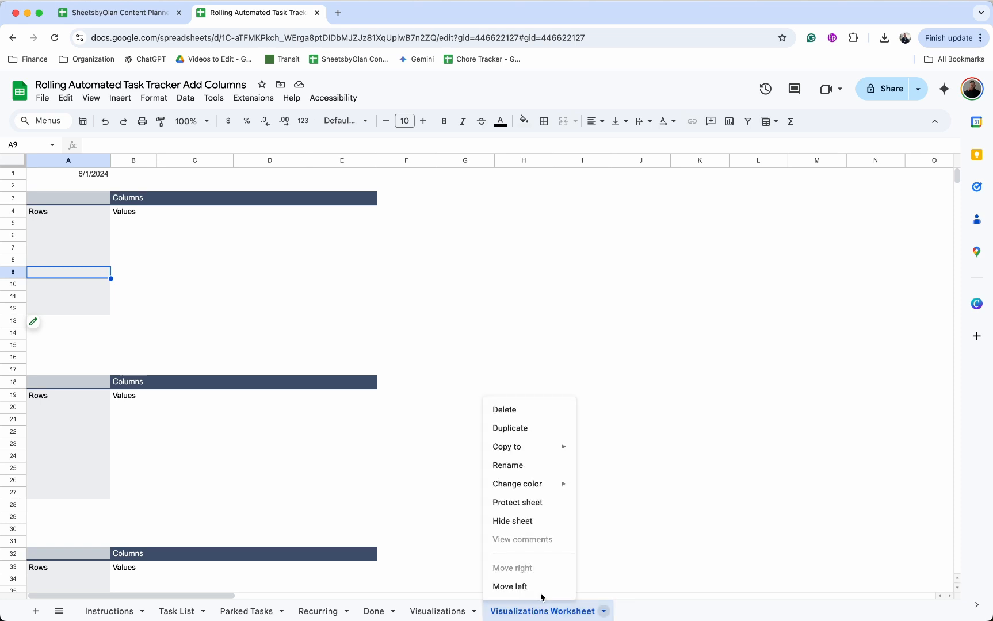
pyautogui.click(533, 523)
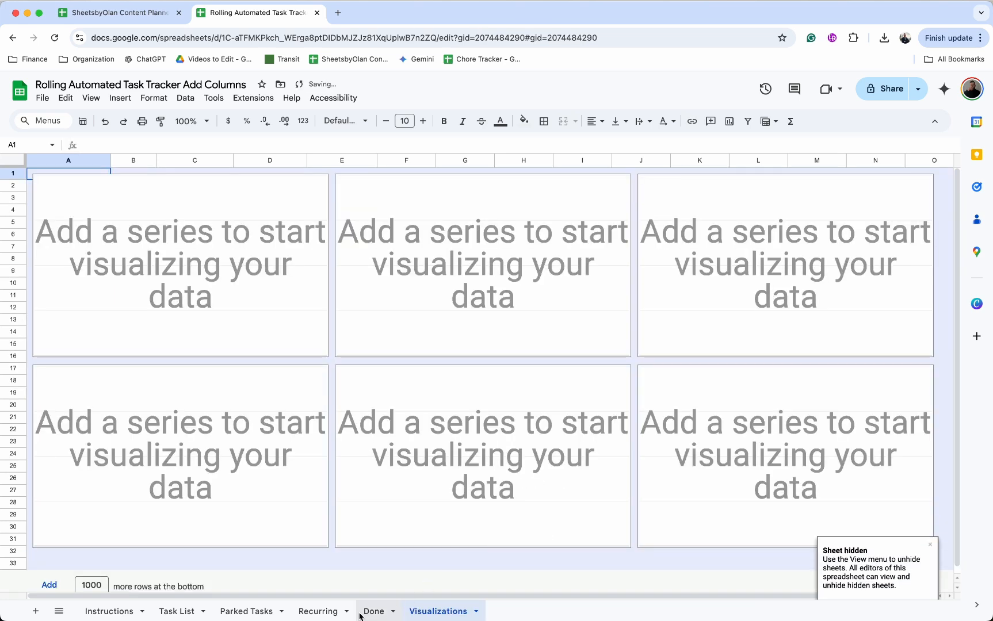
# From the Task List sheet, open the Apps Script project and go to the column conditions of addatimestamp in Timestamp.gs
pyautogui.click(178, 611)
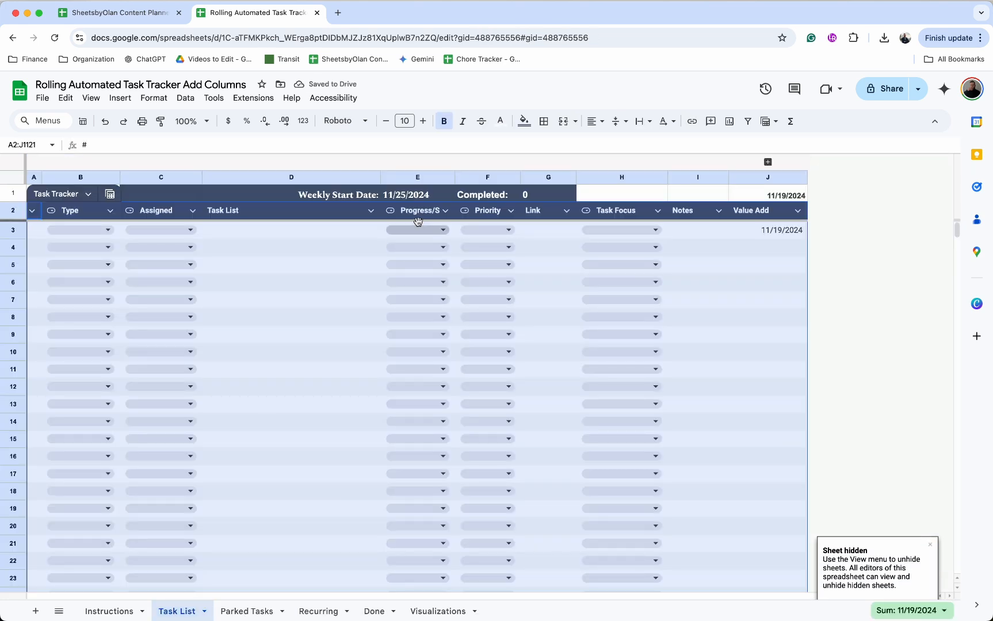
pyautogui.click(346, 232)
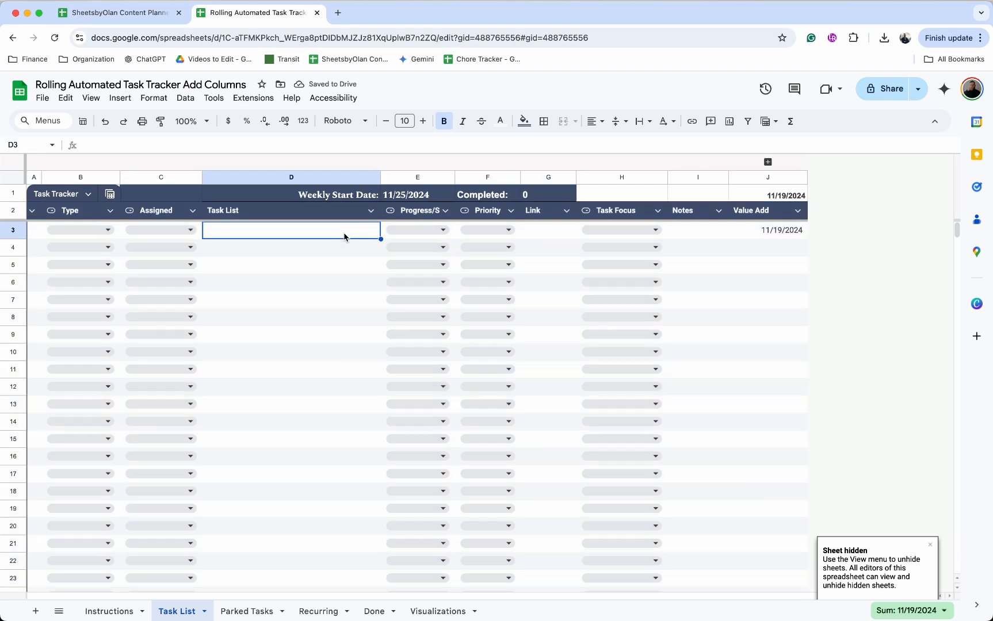
pyautogui.click(265, 102)
pyautogui.click(278, 164)
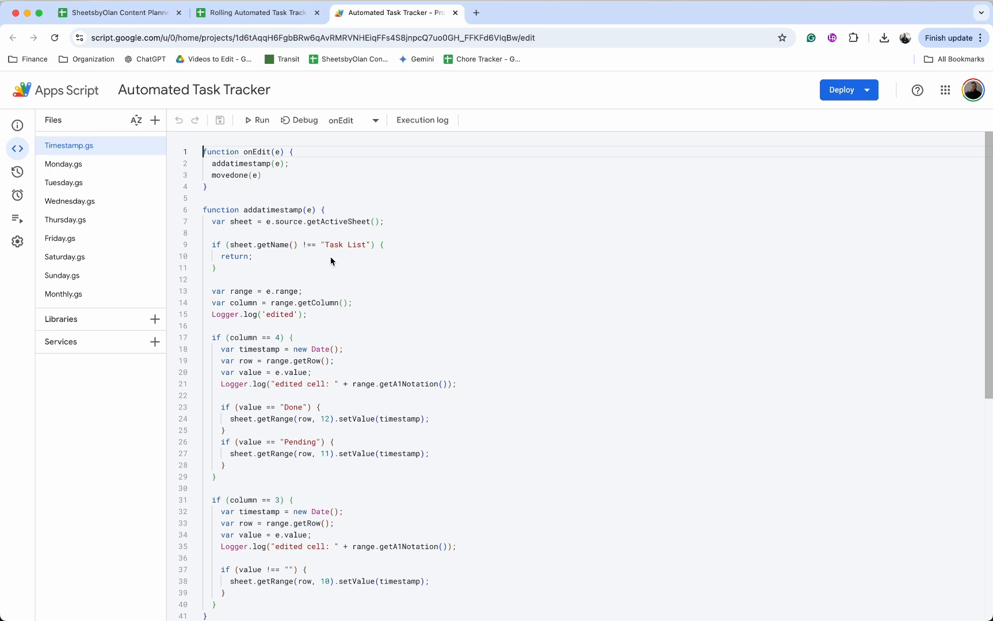
pyautogui.scroll(-3, 330, 257)
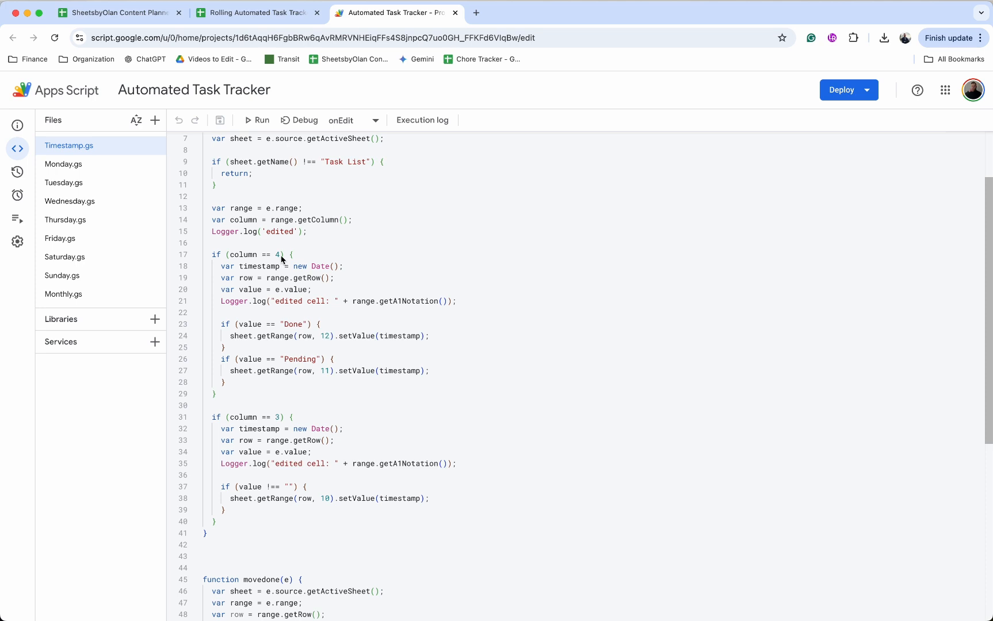
# Check the Progress/Status column's position on the Task List sheet and set the first column condition in addatimestamp to 5
pyautogui.click(270, 17)
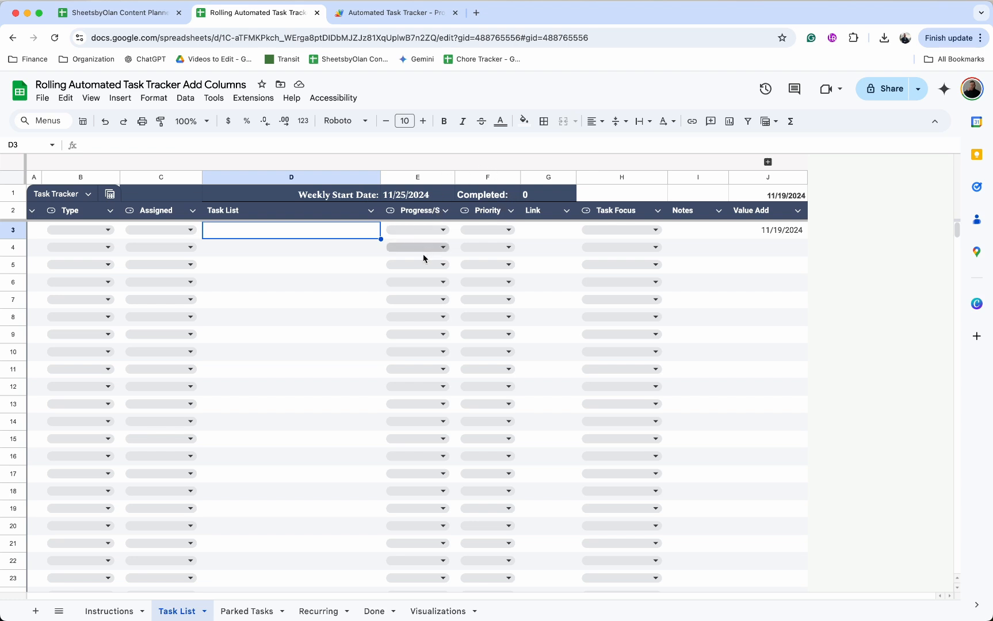
pyautogui.click(397, 12)
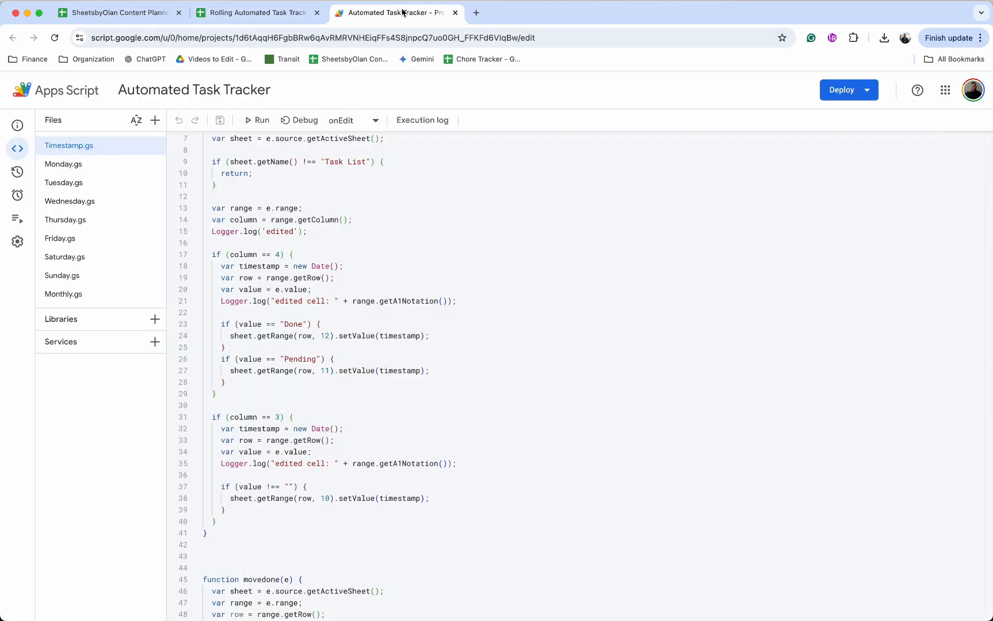
pyautogui.click(280, 257)
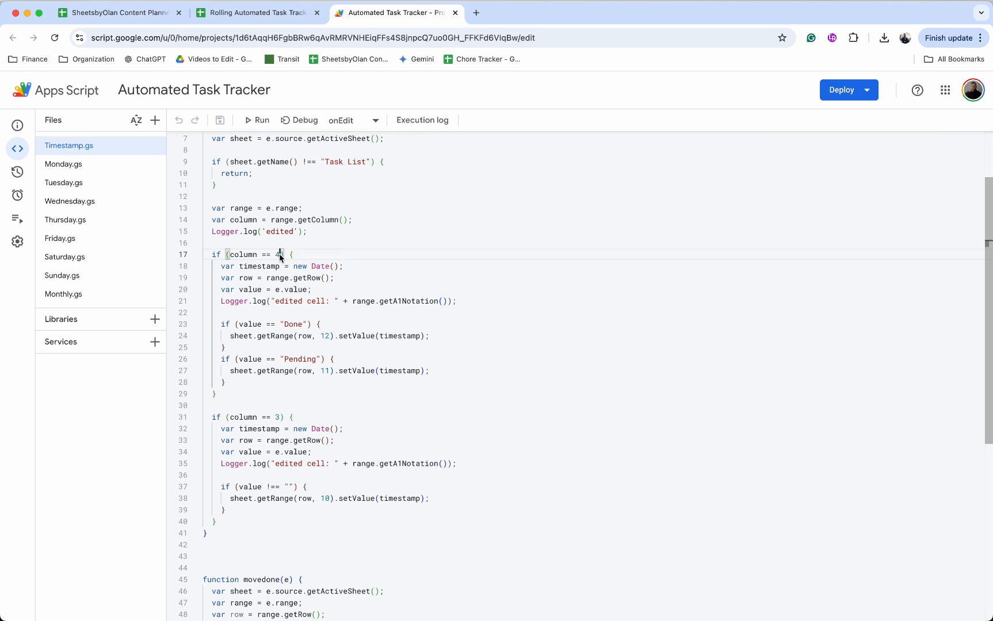
pyautogui.press('BackSpace')
pyautogui.write('5')
# On the Task List sheet, expand the grouped date columns and clear the stray dates from cells J1 and J3
pyautogui.click(270, 16)
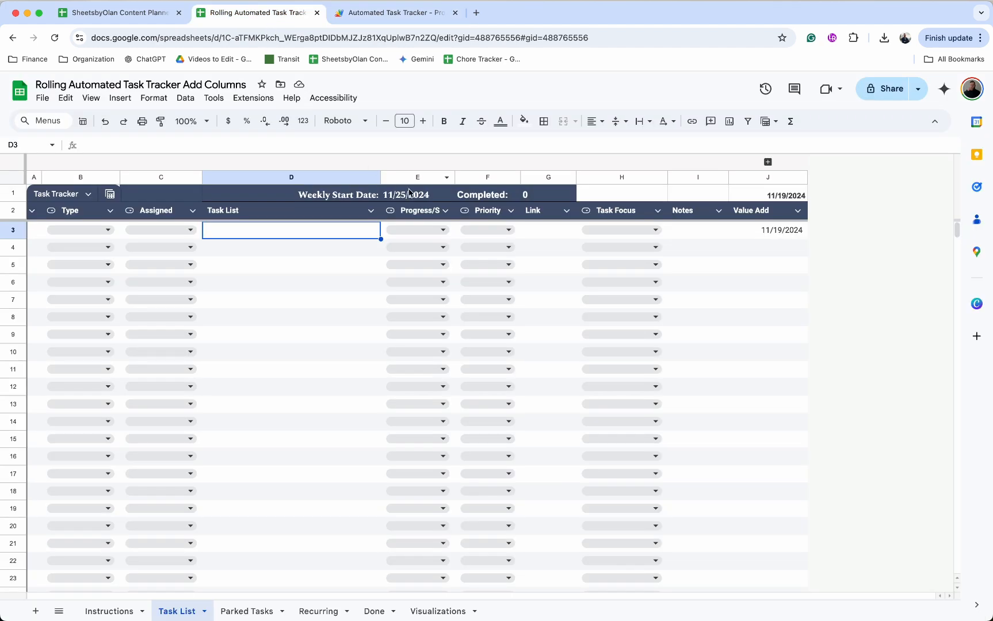
pyautogui.click(767, 163)
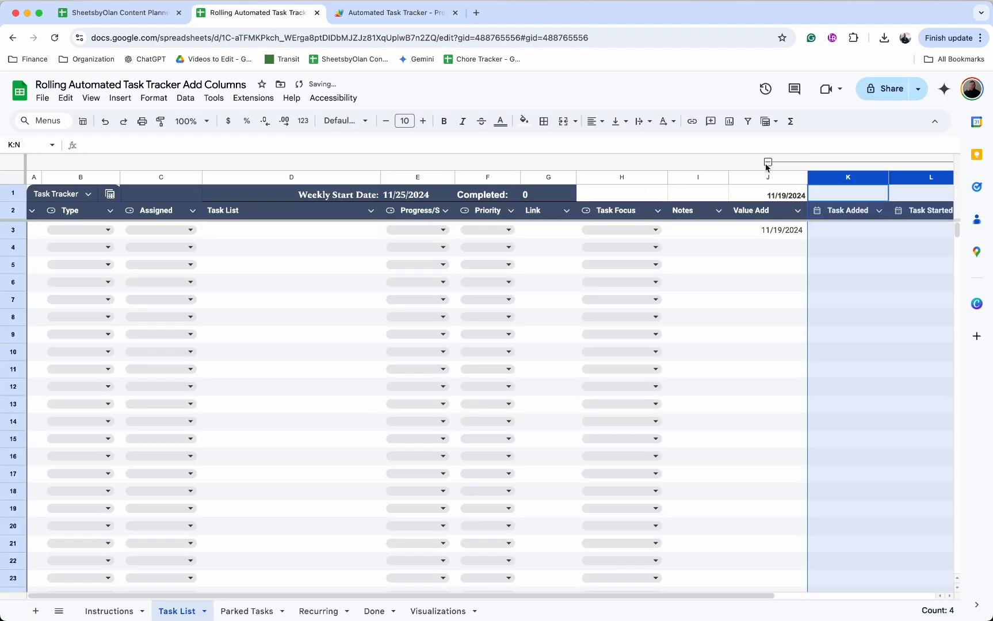
pyautogui.hscroll(3, 780, 213)
pyautogui.click(650, 177)
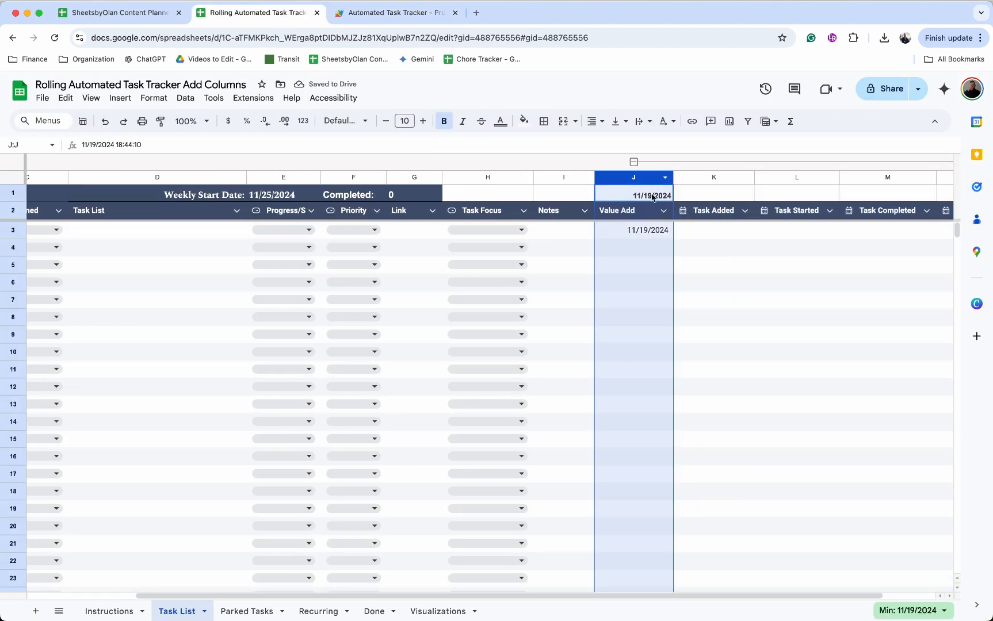
pyautogui.click(653, 197)
pyautogui.press('Delete')
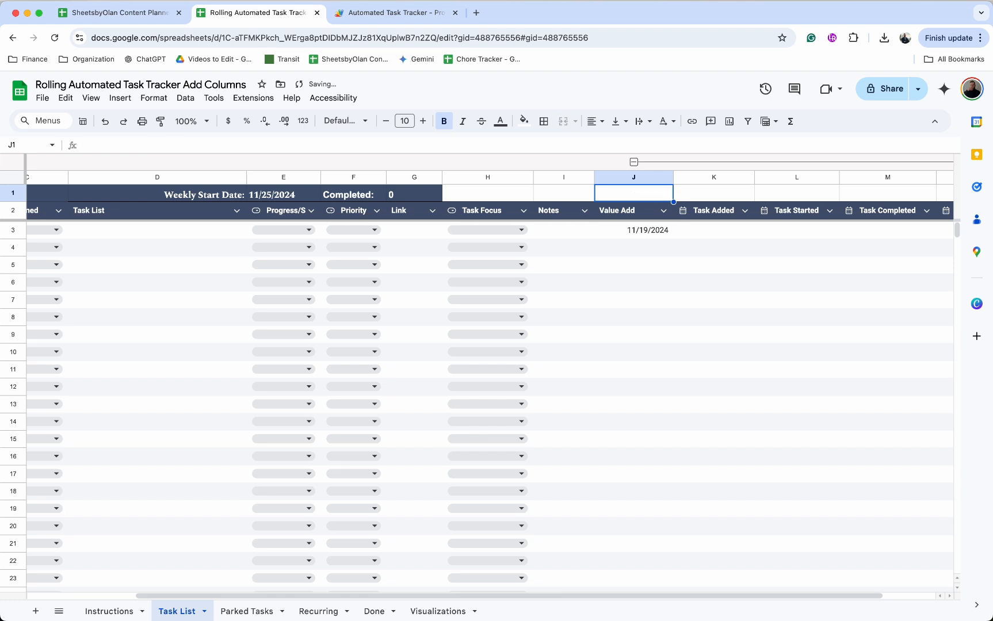
pyautogui.click(642, 231)
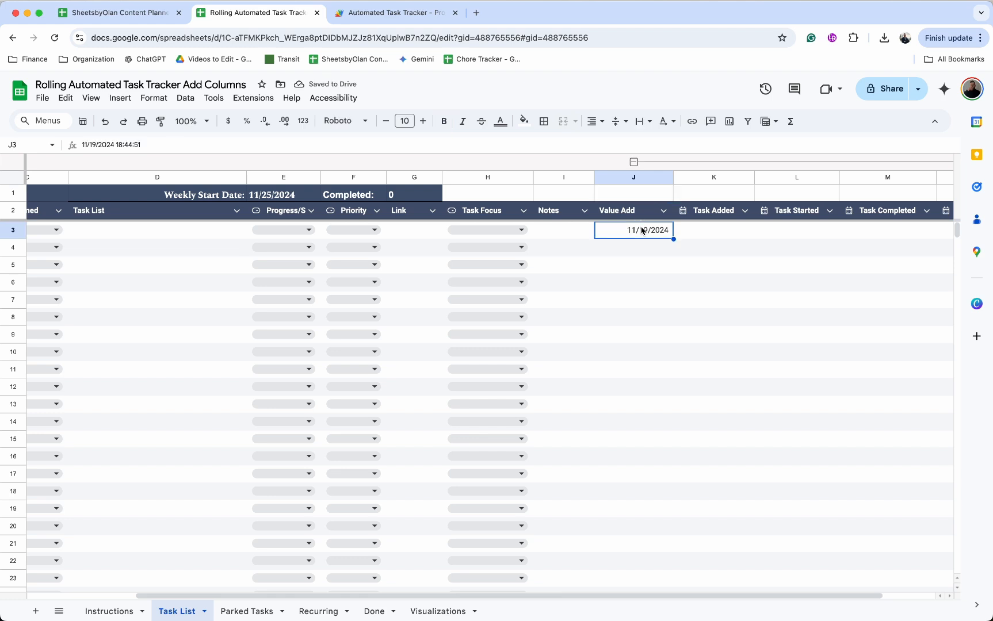
pyautogui.press('Delete')
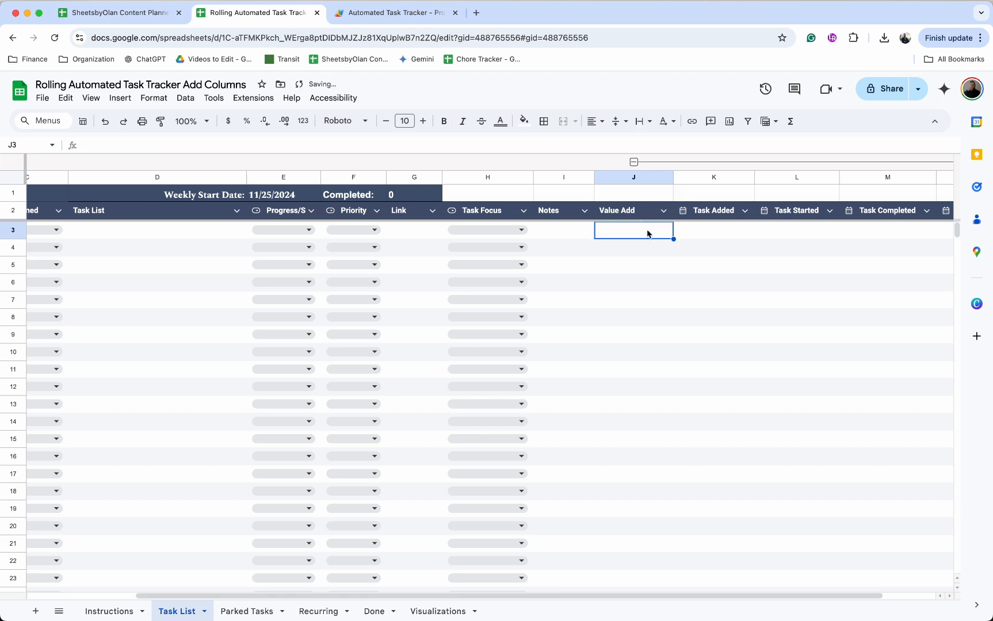
# Check the column positions of Task Added, Task Started and Task Completed on the Task List sheet
pyautogui.hscroll(2, 647, 232)
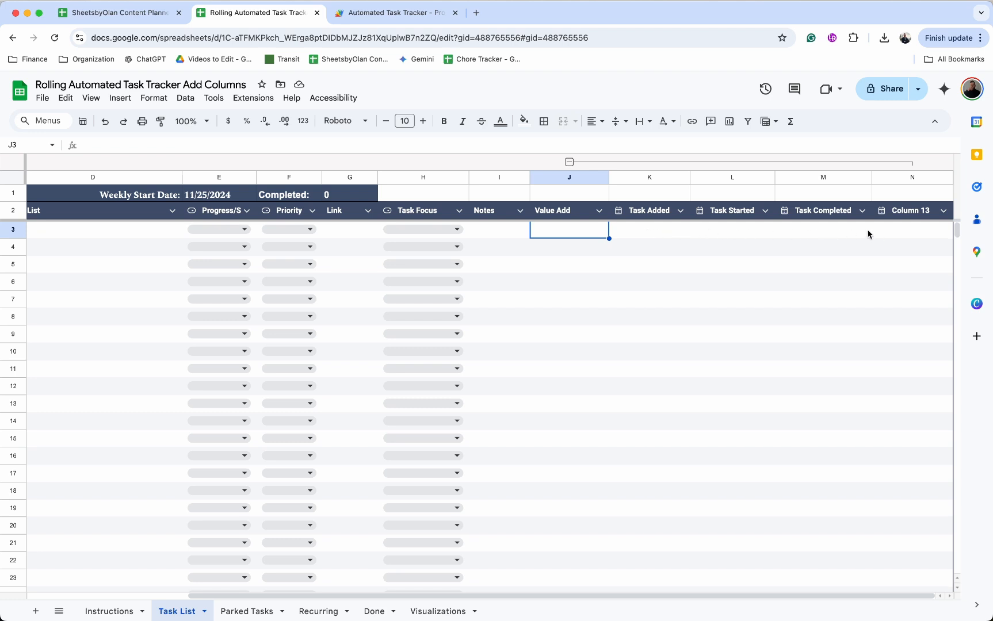
pyautogui.click(772, 237)
pyautogui.hscroll(-5, 772, 238)
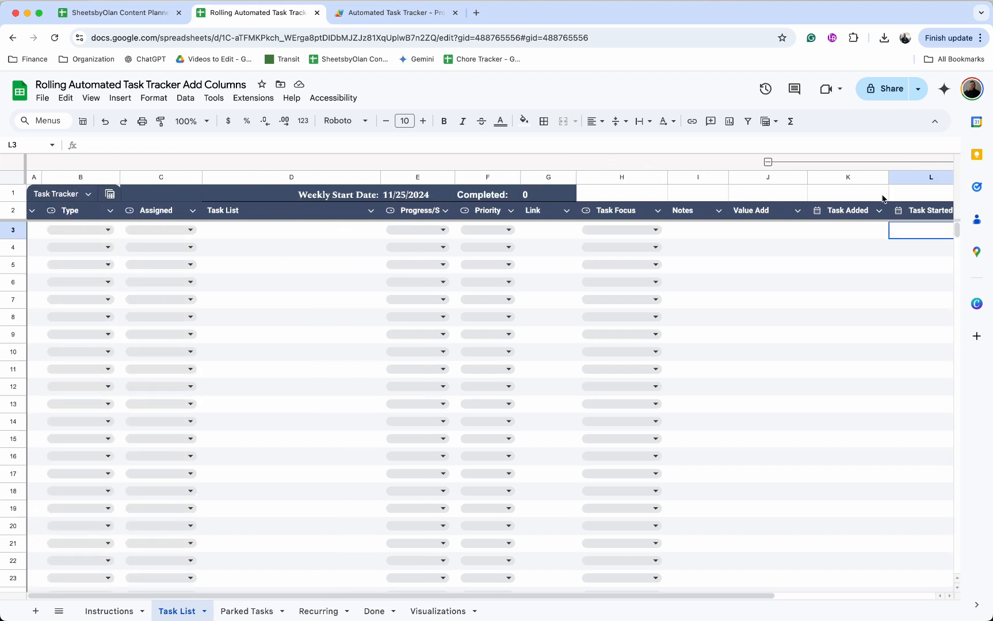
# Check the Task Completed column's position, and in addatimestamp set the timestamp column to 13 for "Done" and 12 for "Pending"
pyautogui.hscroll(3, 892, 173)
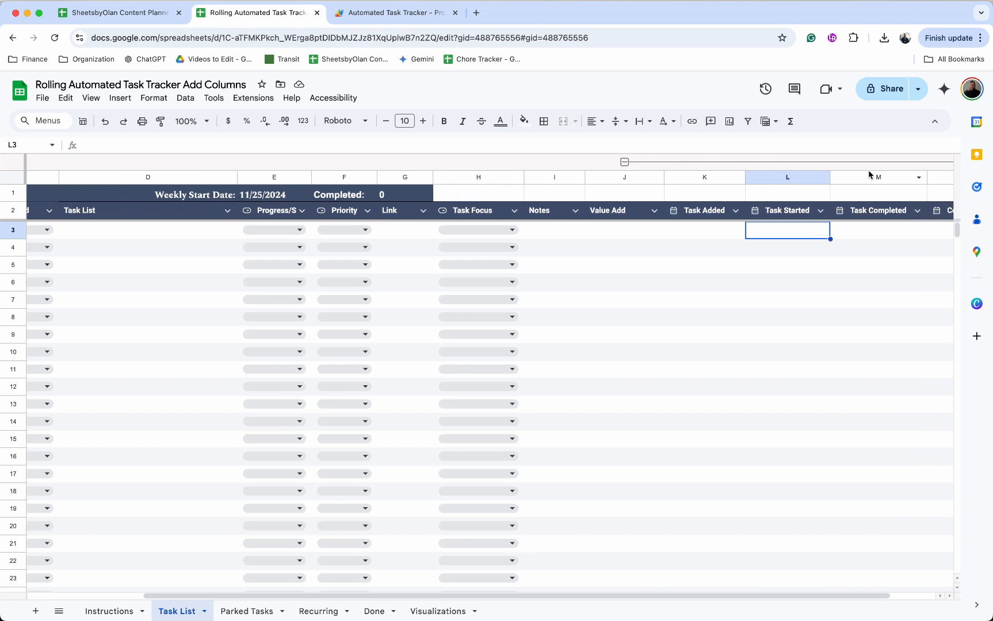
pyautogui.click(397, 13)
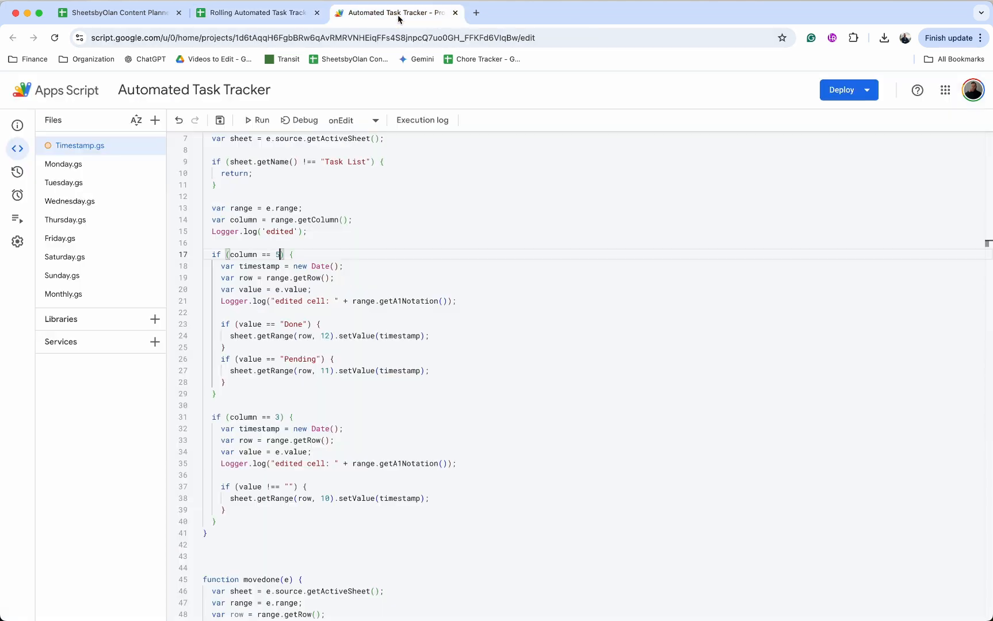
pyautogui.click(330, 332)
pyautogui.press('BackSpace')
pyautogui.write('3')
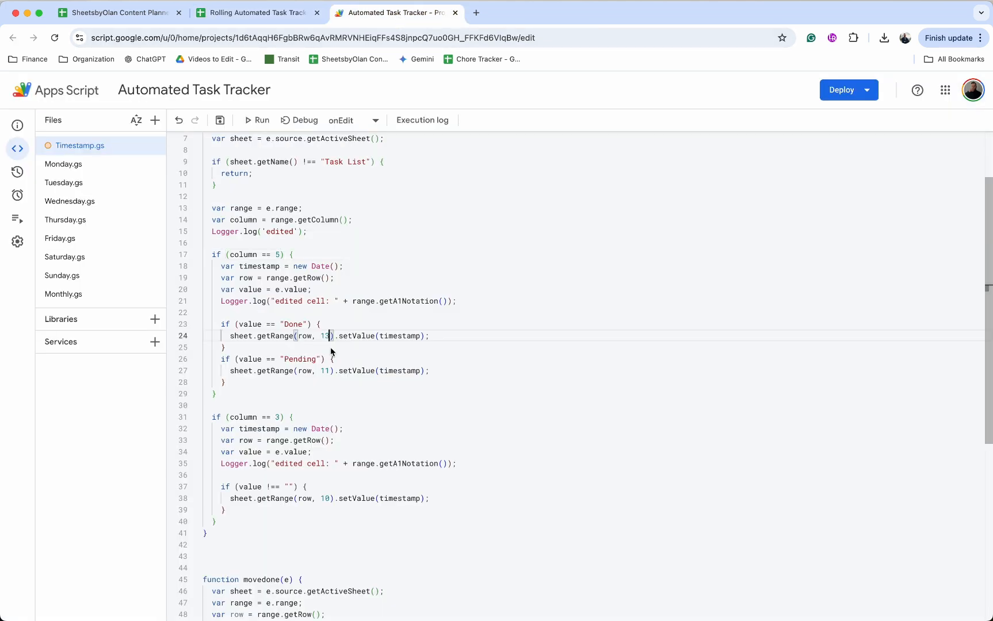
pyautogui.click(331, 371)
# Check the Task List column's position on the sheet, update the second column condition in addatimestamp and set its timestamp column to 11
pyautogui.click(271, 14)
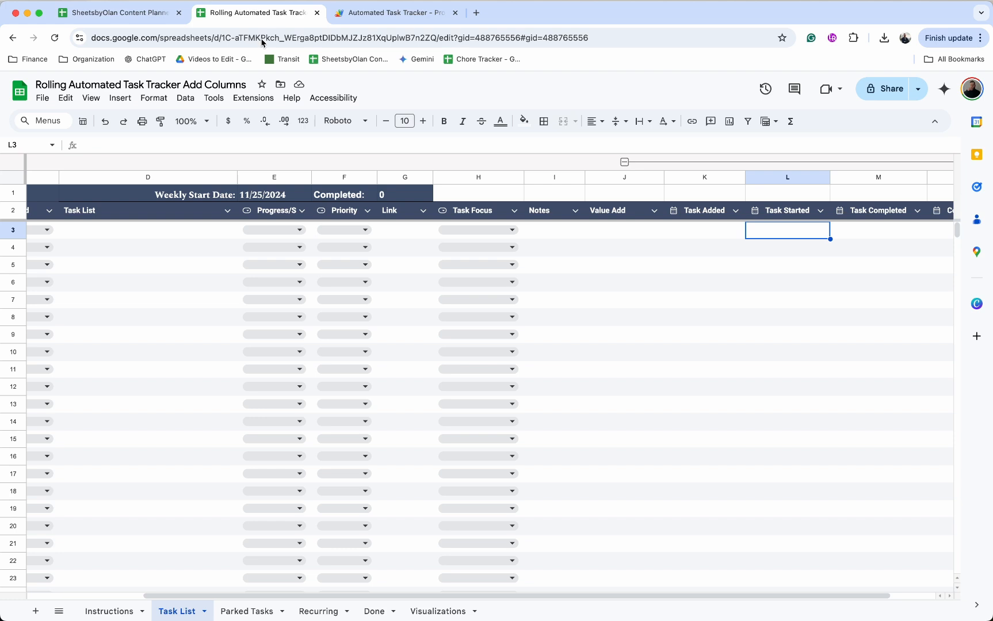
pyautogui.hscroll(-5, 259, 306)
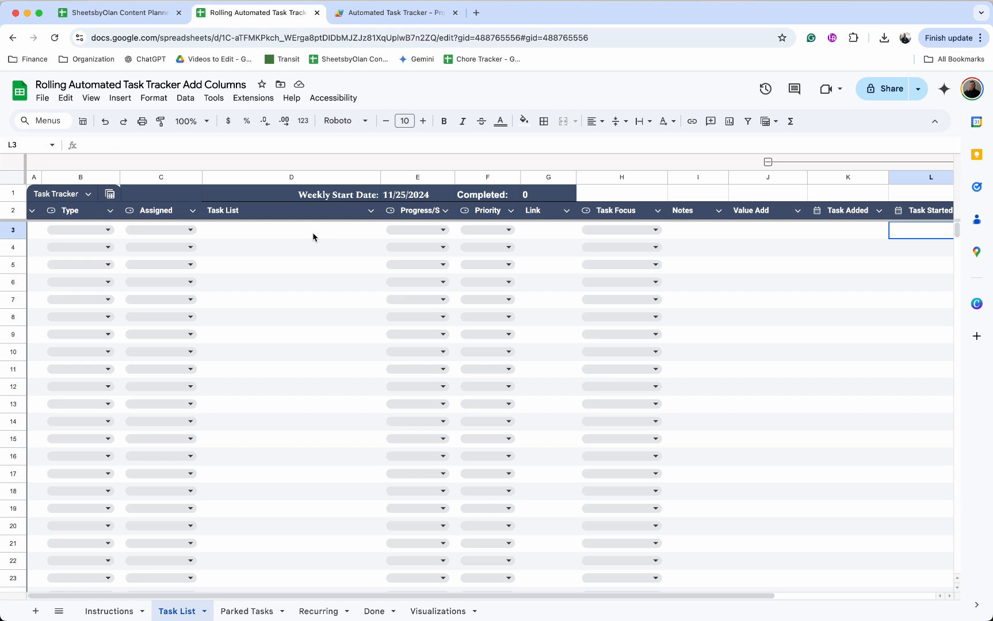
pyautogui.click(412, 12)
pyautogui.click(279, 418)
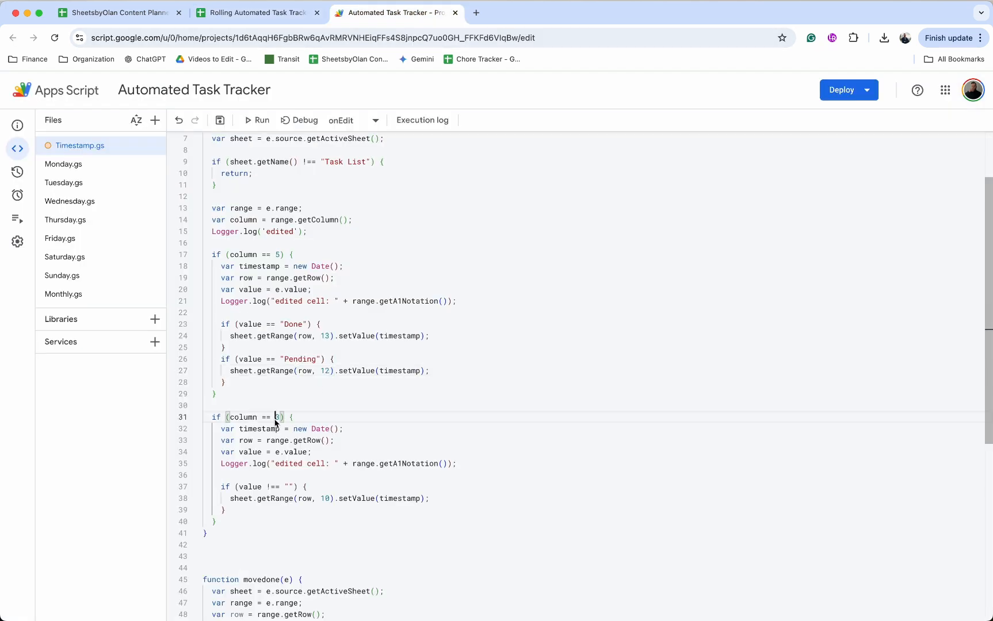
pyautogui.click(330, 499)
pyautogui.press('BackSpace')
pyautogui.write('1')
# In movedone, set the getColumn() conditions for "Done", "Parked" and "Ready" to 5 and save the project
pyautogui.scroll(-6, 358, 530)
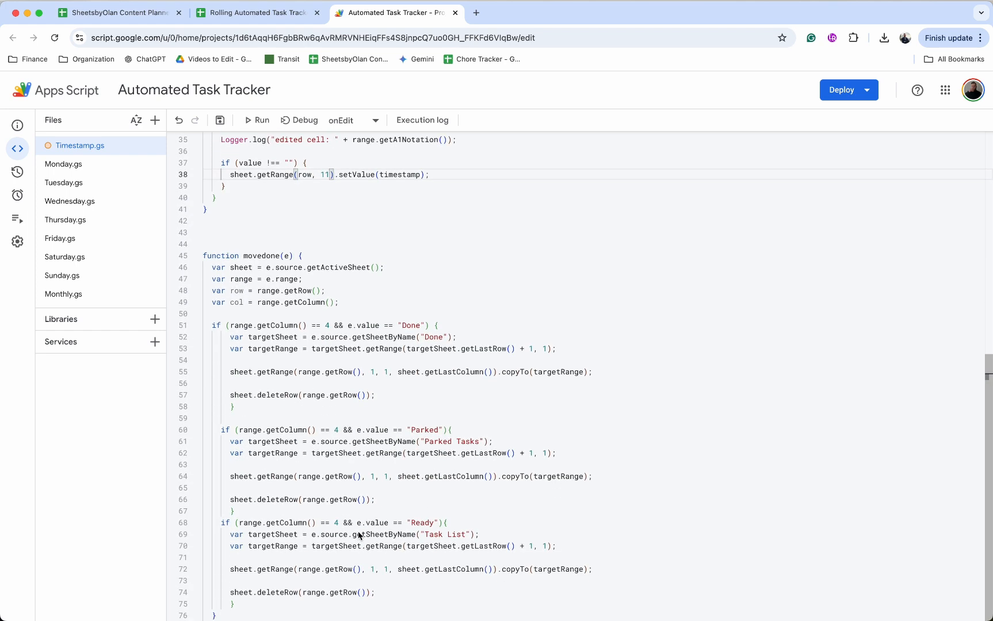
pyautogui.click(330, 327)
pyautogui.press('BackSpace')
pyautogui.write('5')
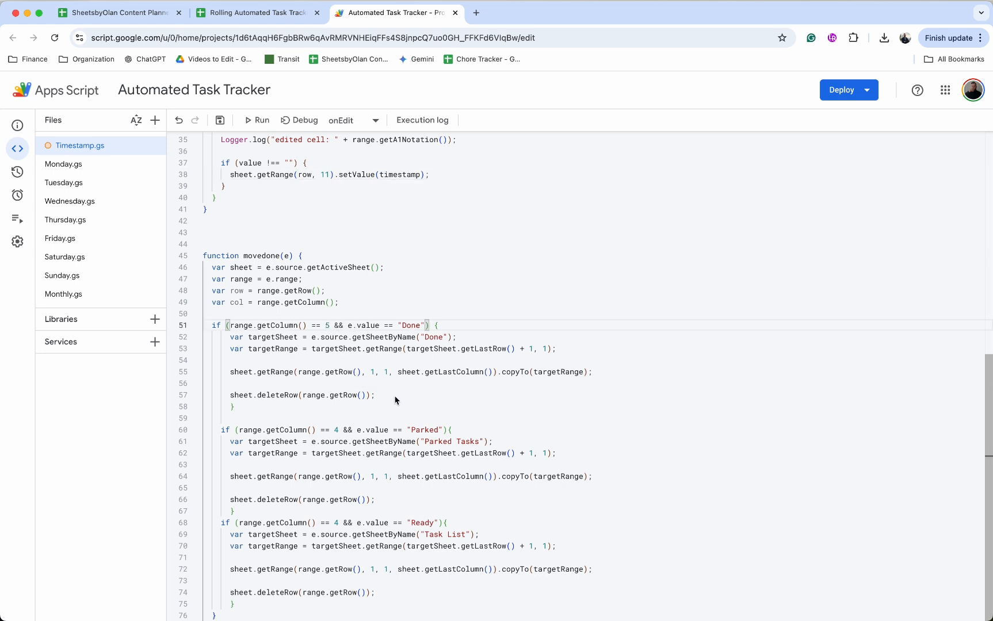
pyautogui.click(339, 431)
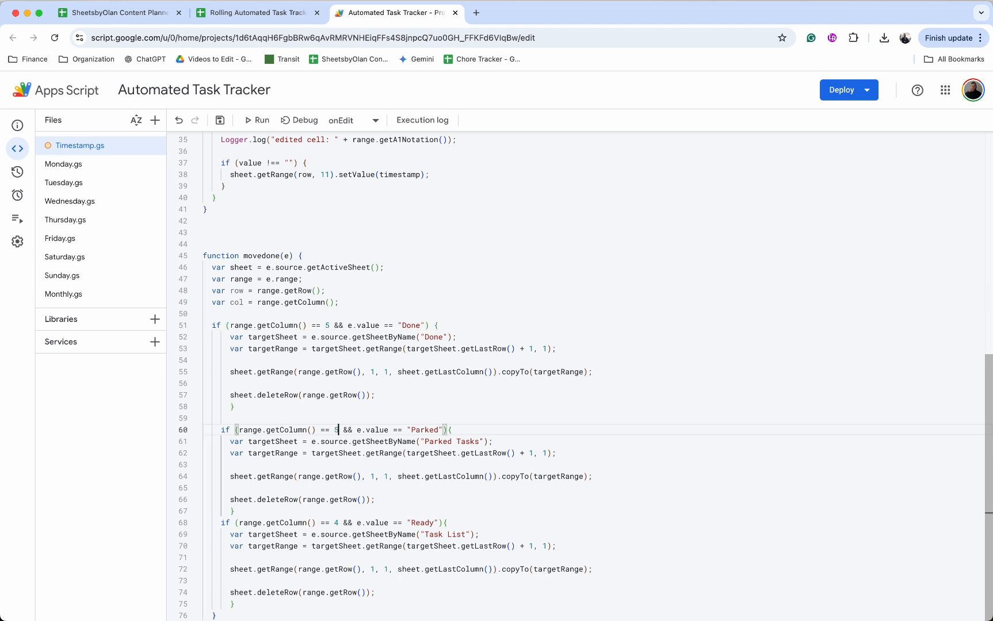
pyautogui.click(338, 525)
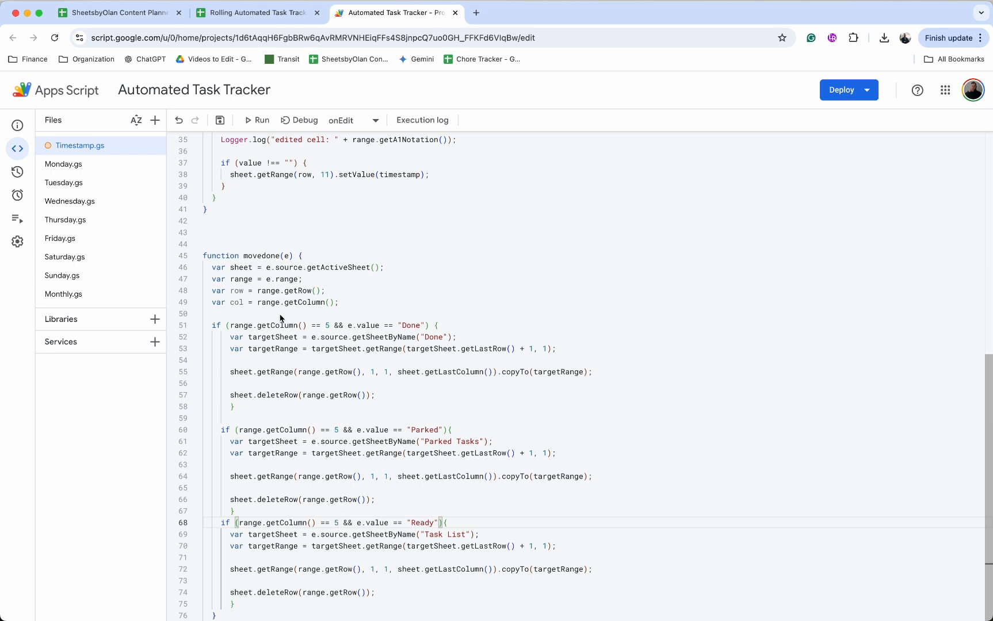
pyautogui.click(221, 122)
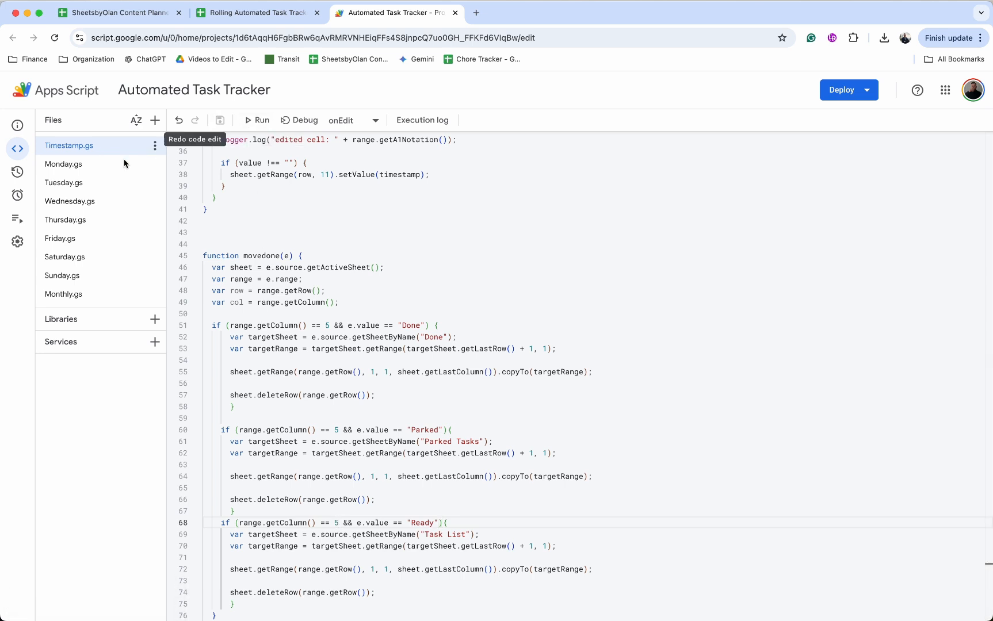
# Open Monday.gs and compare its getRange column count with the columns on the Recurring sheet
pyautogui.click(82, 167)
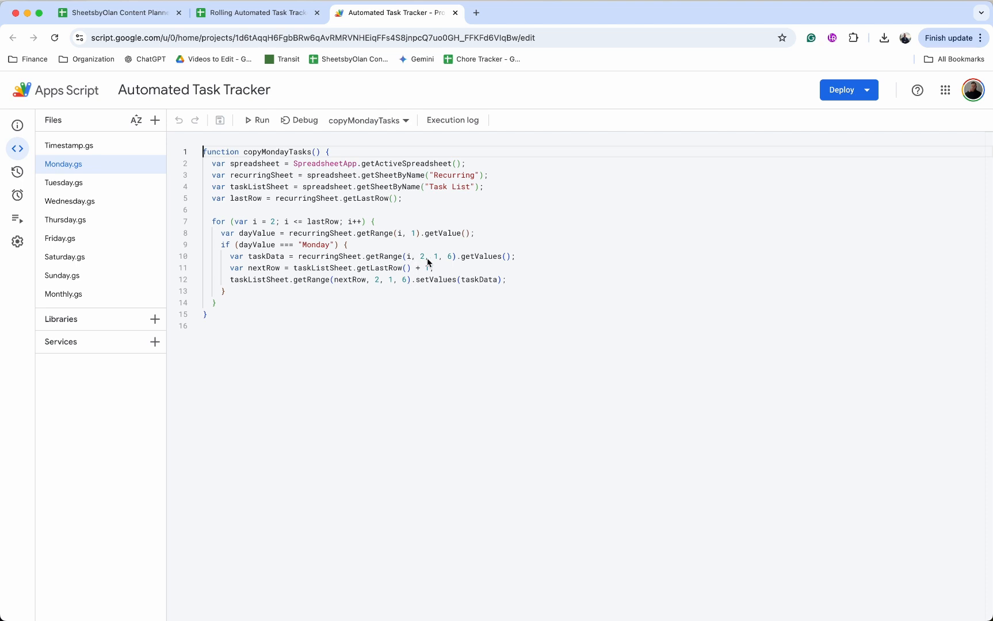
pyautogui.click(282, 12)
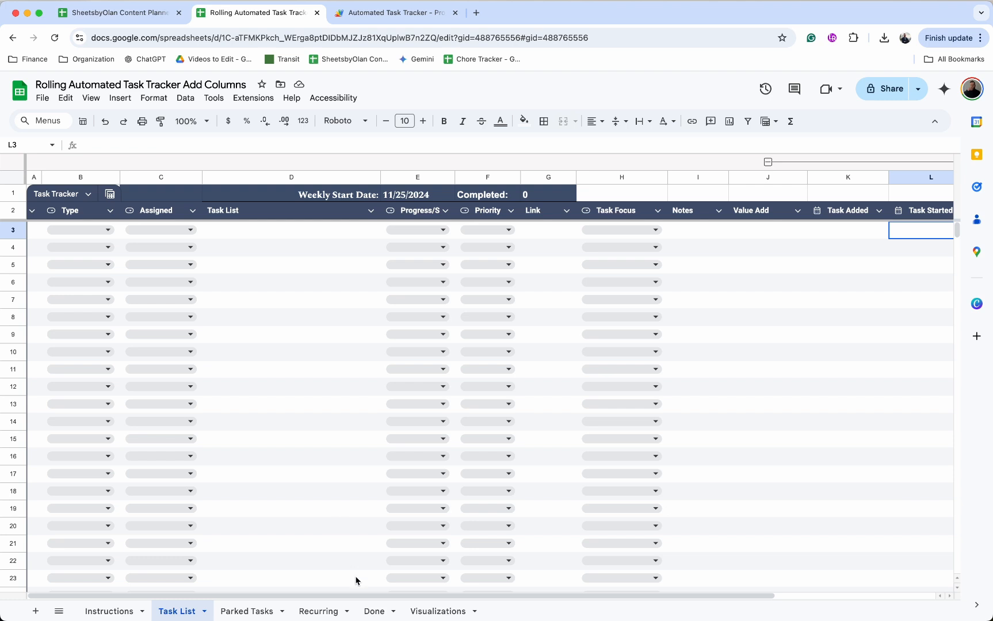
pyautogui.click(329, 613)
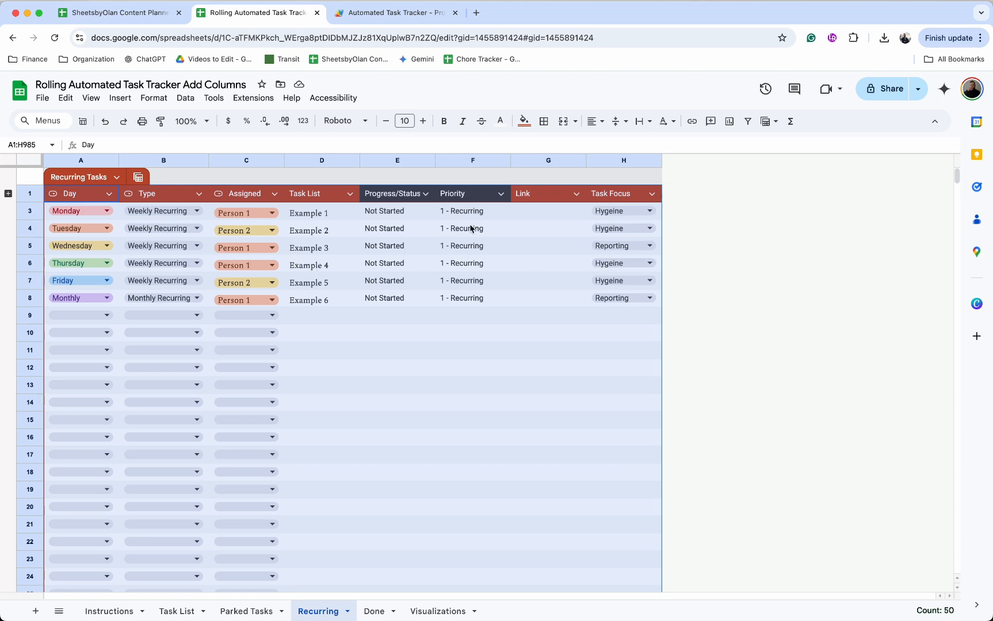
# In Monday.gs, set the column count of both getRange calls on lines 10 and 12 to 7 and save
pyautogui.click(379, 20)
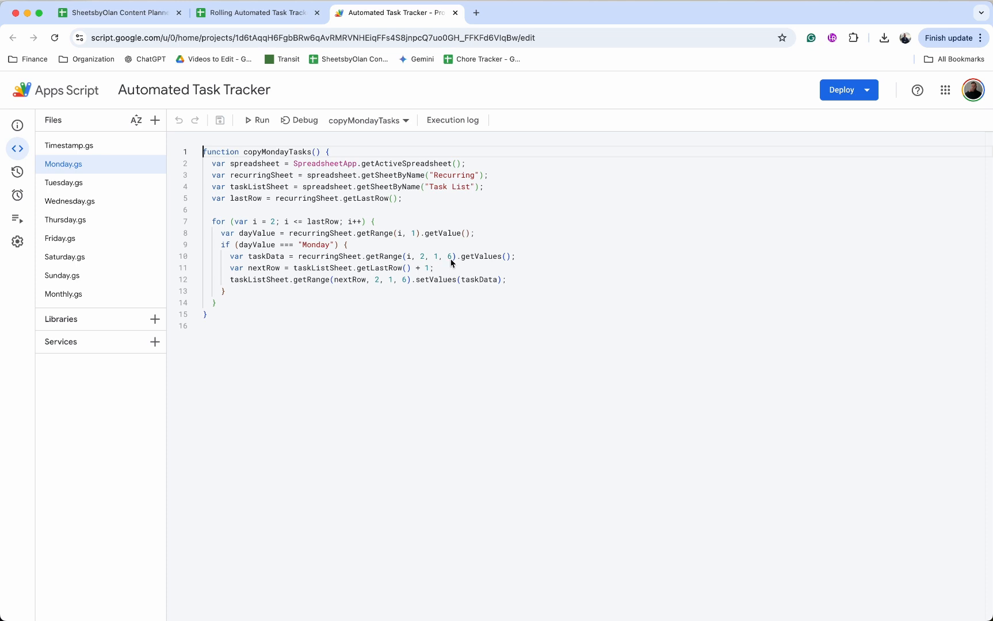
pyautogui.click(452, 258)
pyautogui.press('BackSpace')
pyautogui.write('7')
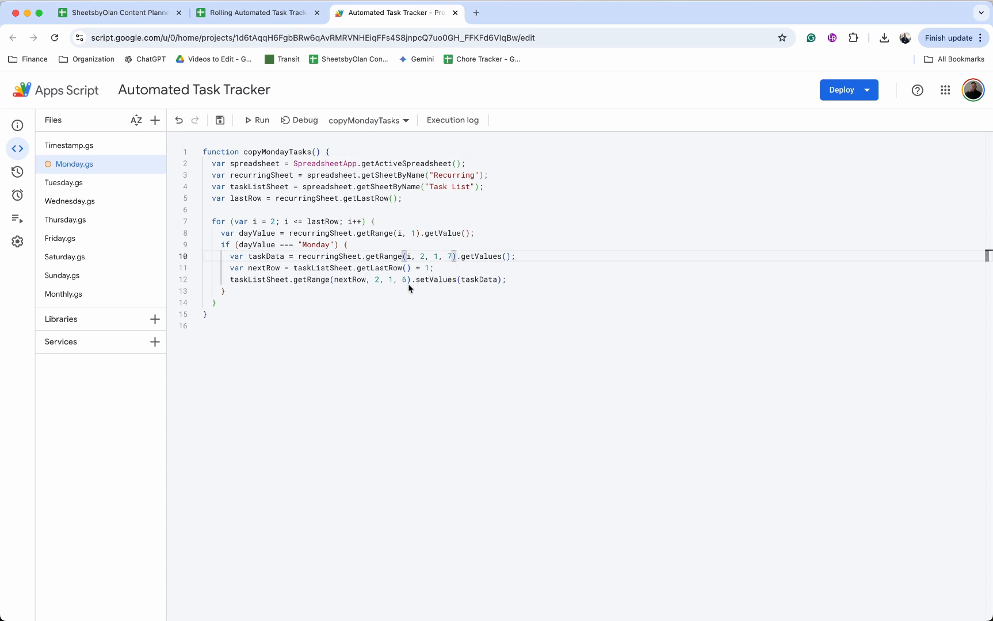
pyautogui.click(408, 281)
pyautogui.press('BackSpace')
pyautogui.write('7')
pyautogui.click(219, 120)
# In Tuesday.gs, set the column count of both getRange calls on lines 10 and 12 to 7 and save
pyautogui.click(106, 187)
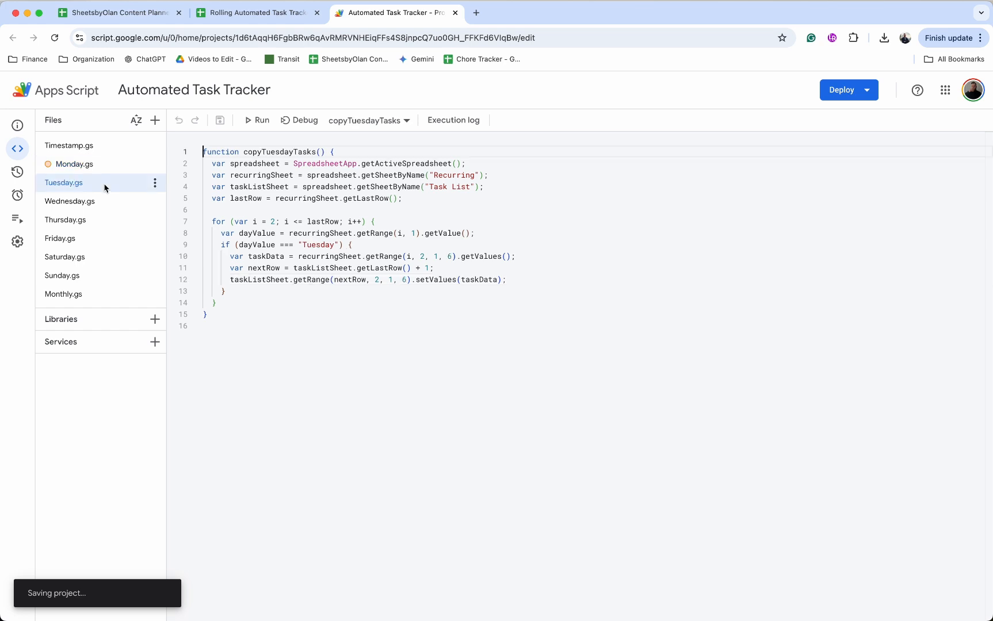
pyautogui.click(452, 256)
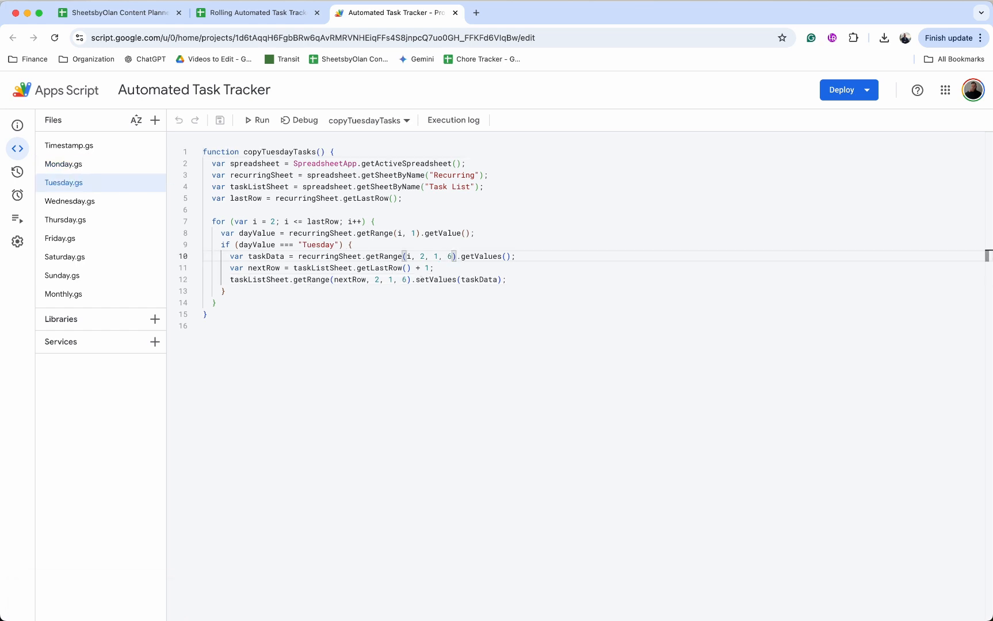
pyautogui.press('BackSpace')
pyautogui.write('7')
pyautogui.click(407, 281)
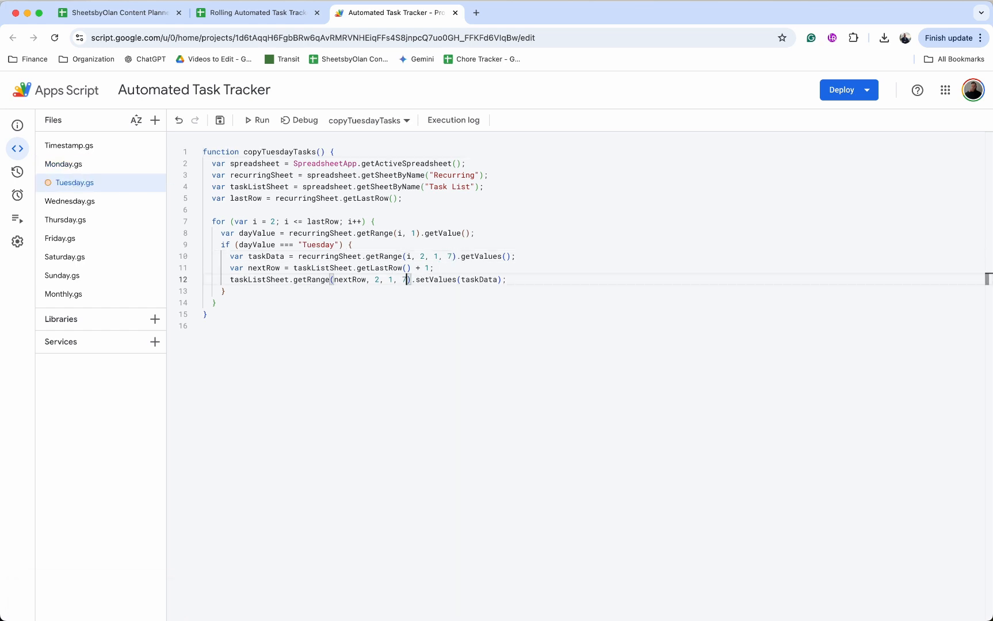
pyautogui.click(219, 120)
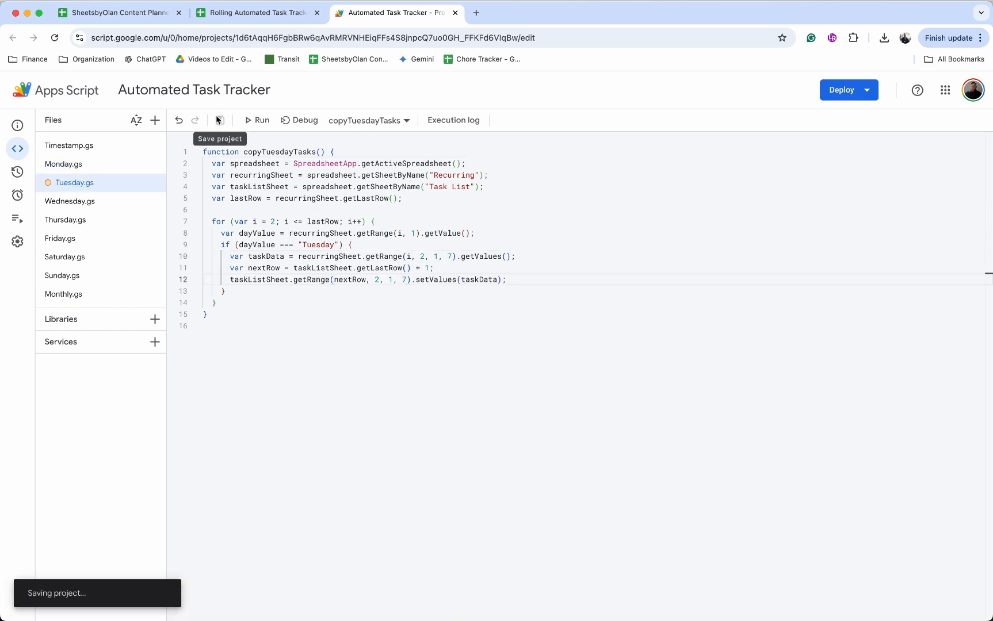
# In Wednesday.gs, set the column count of both getRange calls on lines 10 and 12 to 7 and save
pyautogui.click(100, 209)
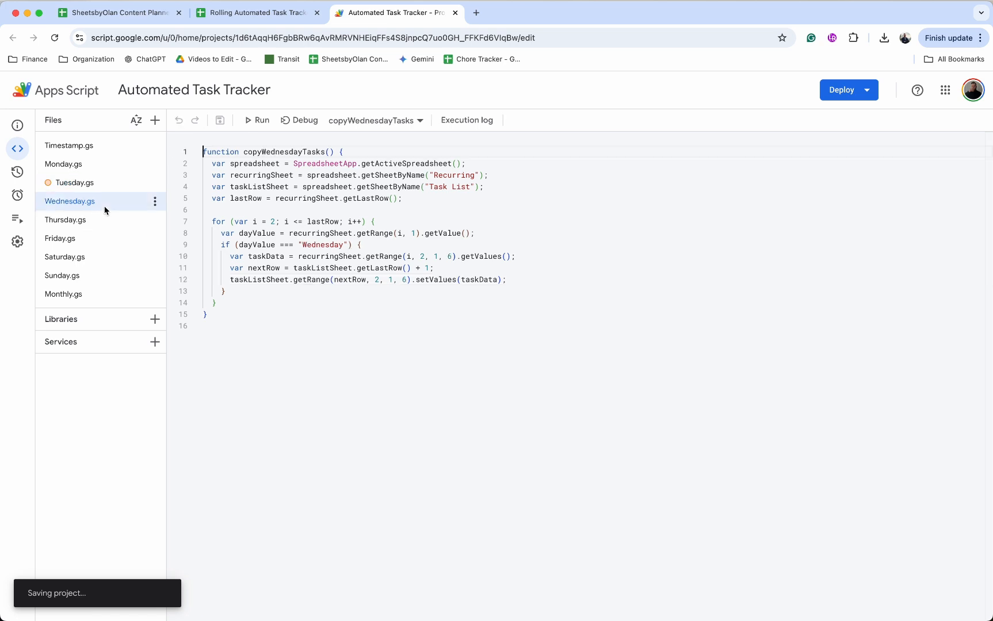
pyautogui.click(453, 259)
pyautogui.press('BackSpace')
pyautogui.write('7')
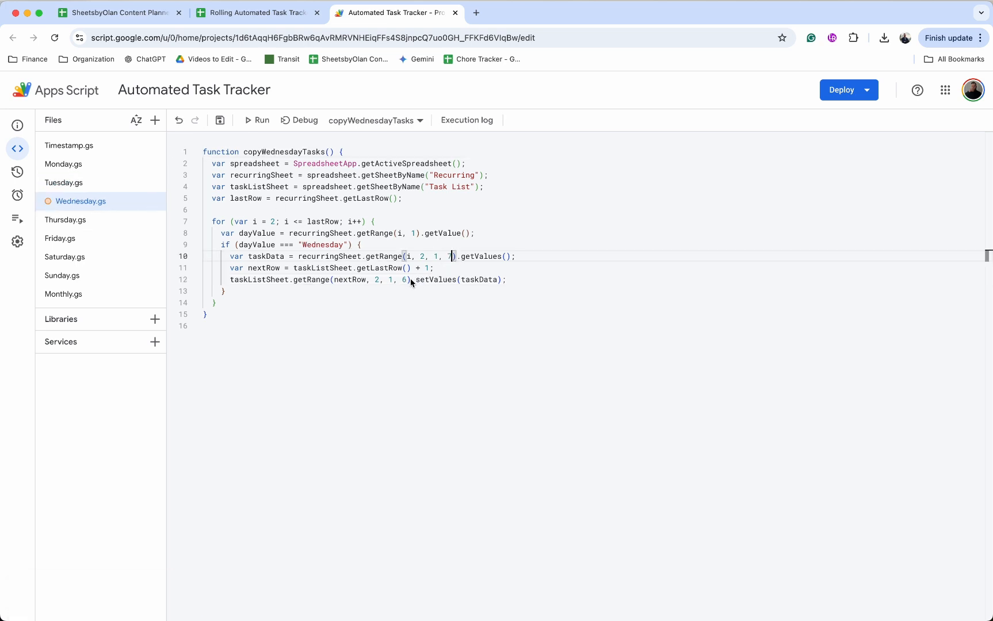
pyautogui.click(410, 280)
pyautogui.write('7')
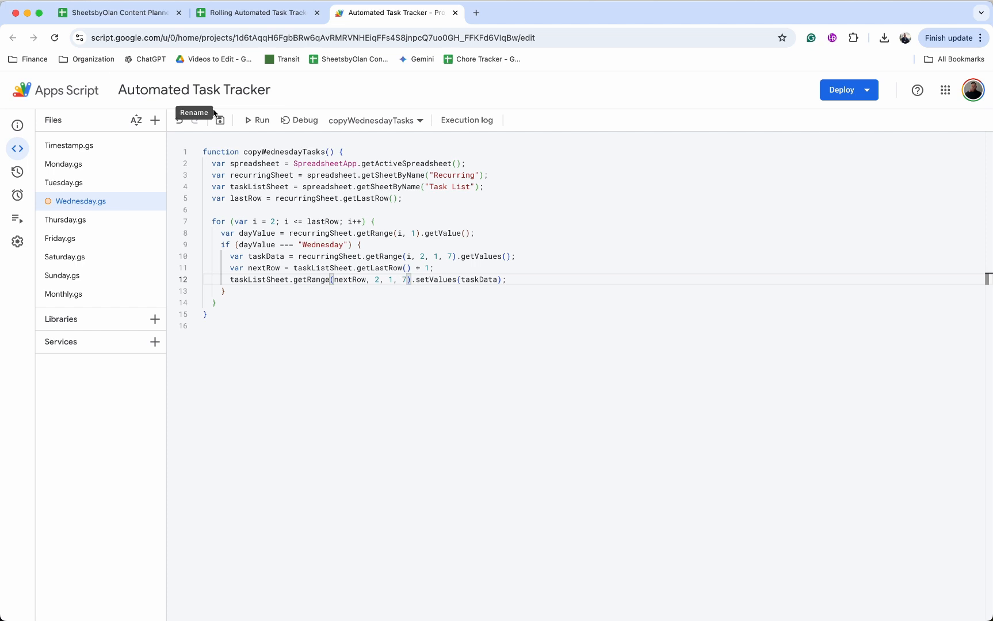
pyautogui.click(220, 120)
# In Thursday.gs, set the column count of both getRange calls on lines 10 and 12 to 7 and save
pyautogui.click(96, 225)
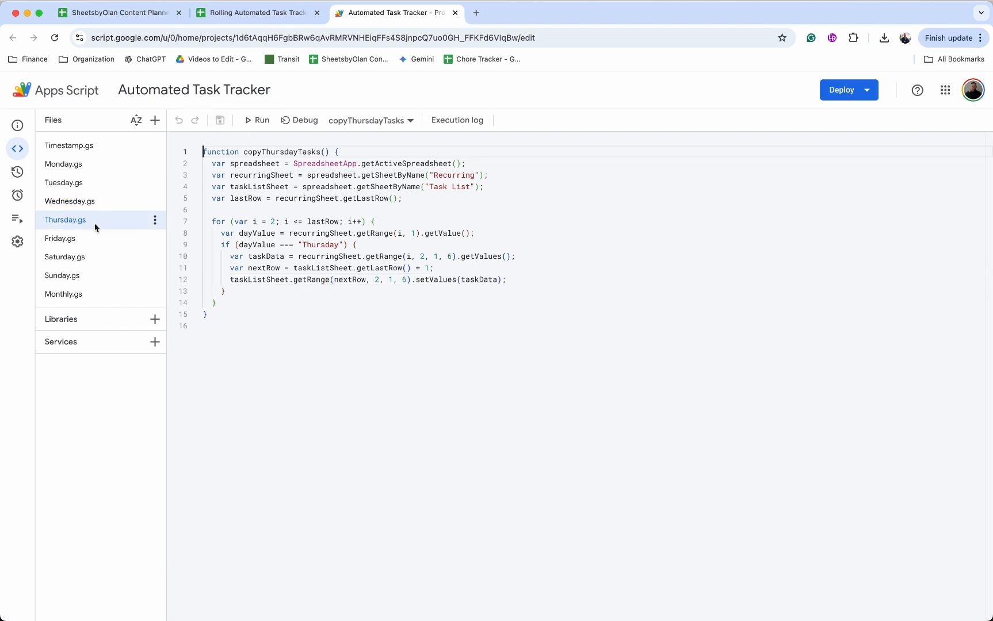
pyautogui.click(452, 259)
pyautogui.press('BackSpace')
pyautogui.write('7')
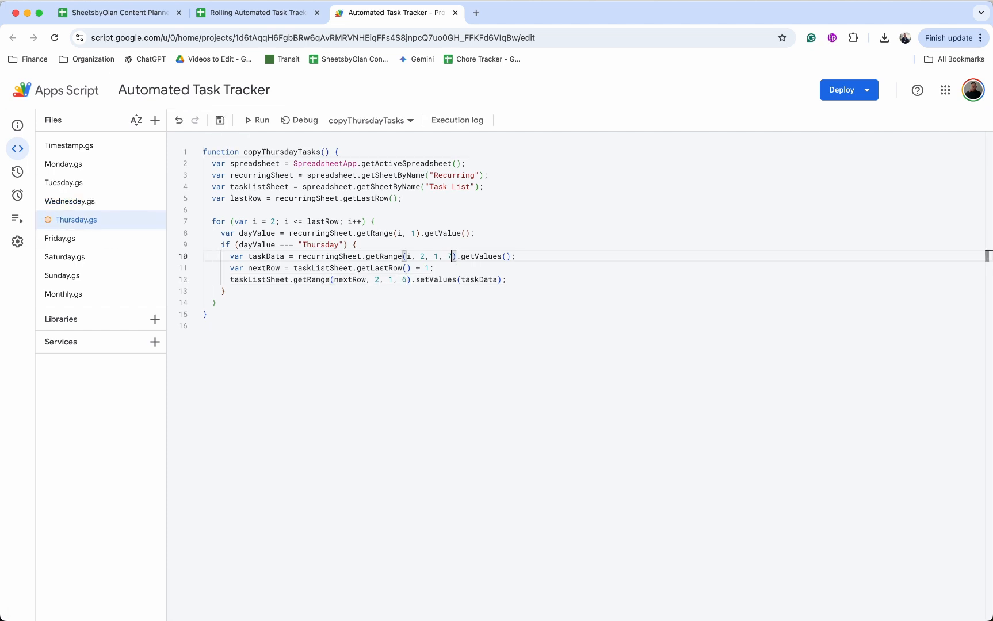
pyautogui.click(408, 280)
pyautogui.write('7')
pyautogui.click(220, 120)
# In Friday.gs, set the column count of both getRange calls on lines 10 and 12 to 7 and save
pyautogui.click(106, 243)
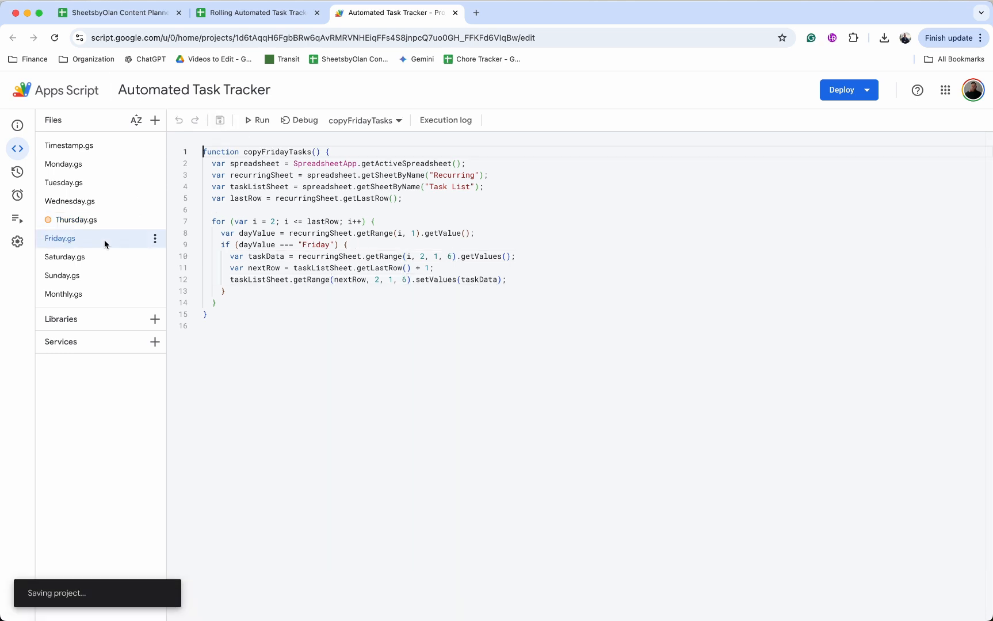
pyautogui.click(452, 259)
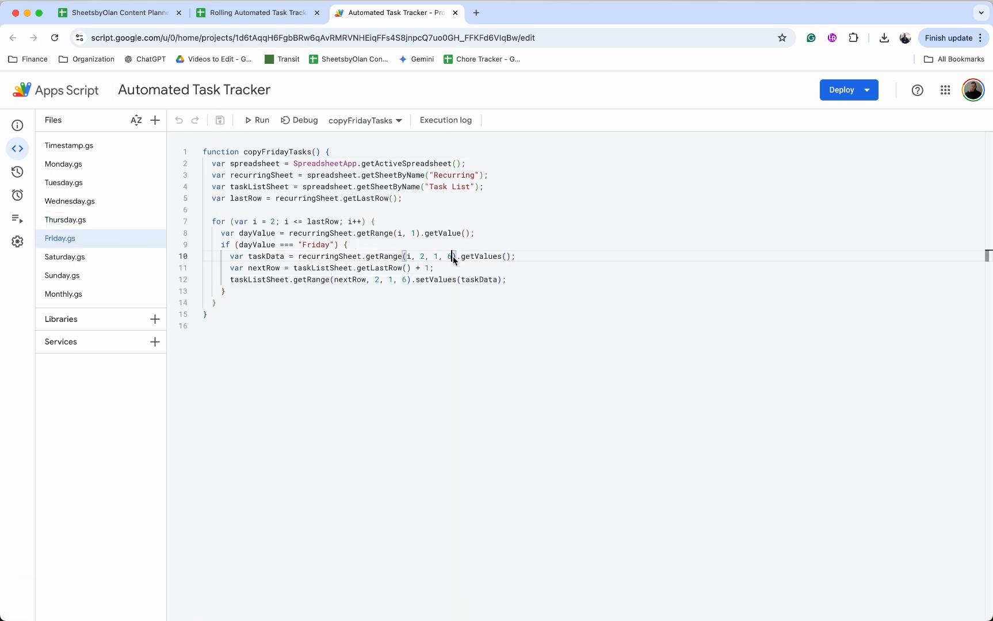
pyautogui.press('BackSpace')
pyautogui.write('7')
pyautogui.click(407, 280)
pyautogui.press('BackSpace')
pyautogui.write('7')
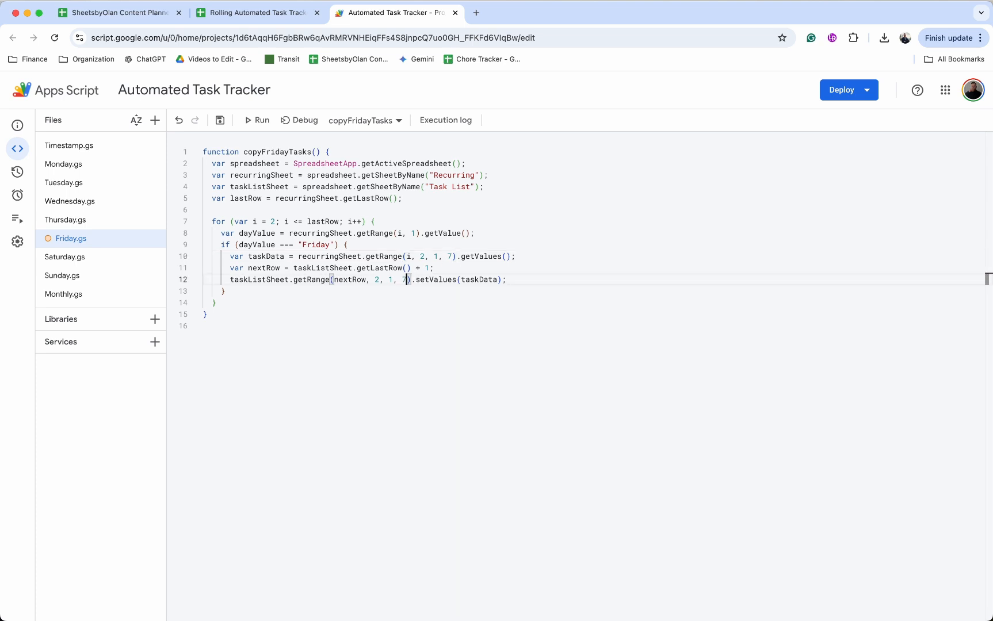
pyautogui.click(219, 120)
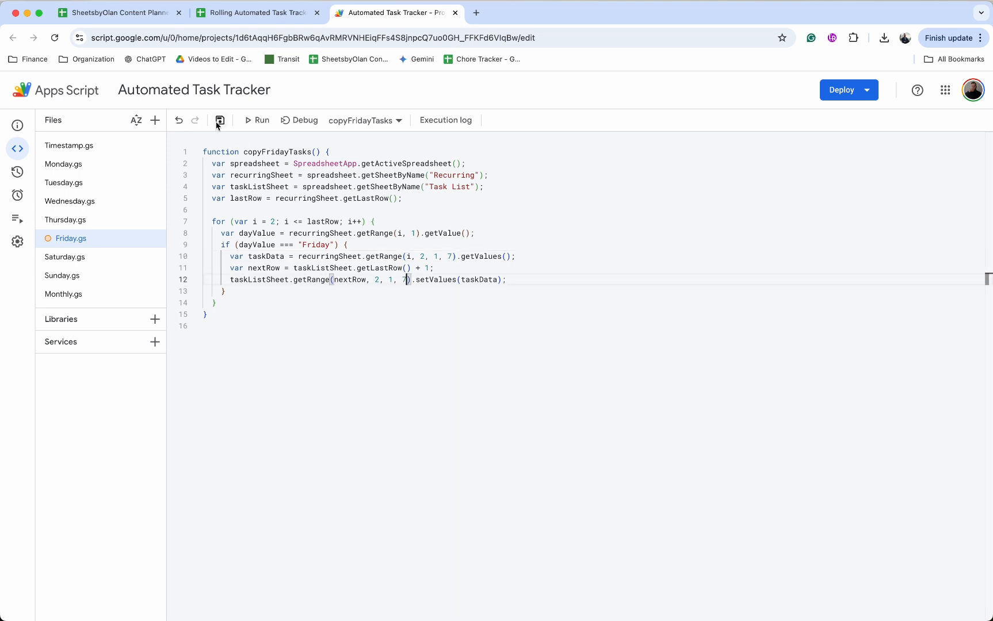
# In Saturday.gs, set the column count of both getRange calls on lines 10 and 12 to 7 and save
pyautogui.click(121, 257)
pyautogui.click(452, 257)
pyautogui.press('BackSpace')
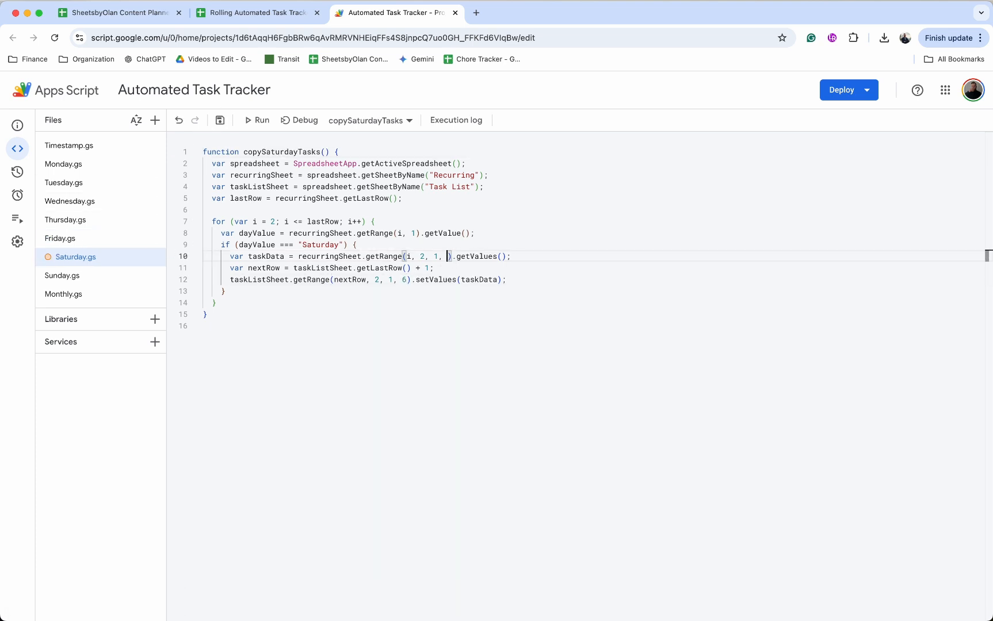
pyautogui.write('7')
pyautogui.click(406, 280)
pyautogui.press('BackSpace')
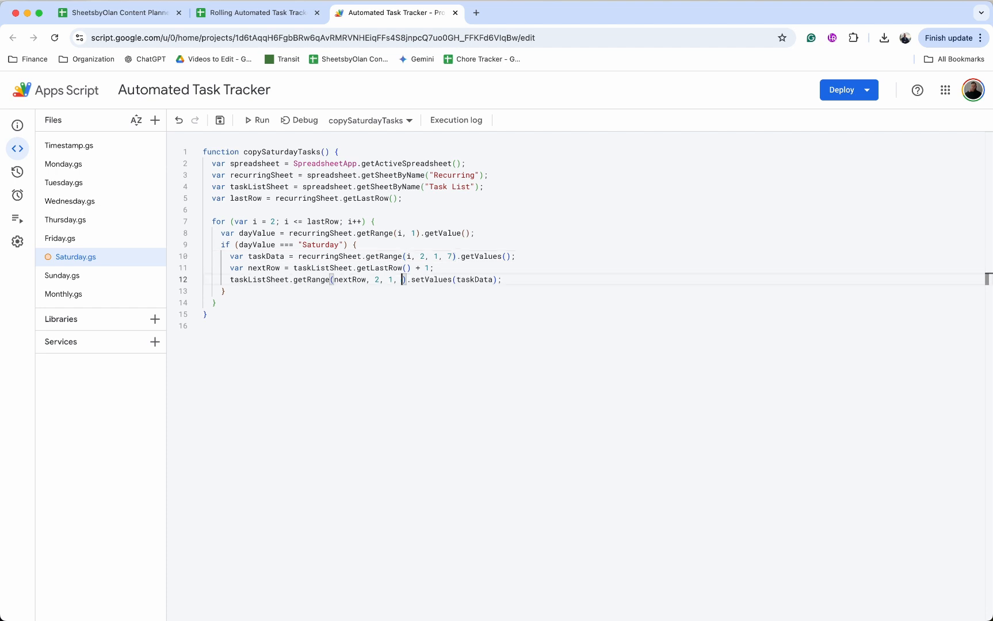
pyautogui.write('7')
pyautogui.click(220, 120)
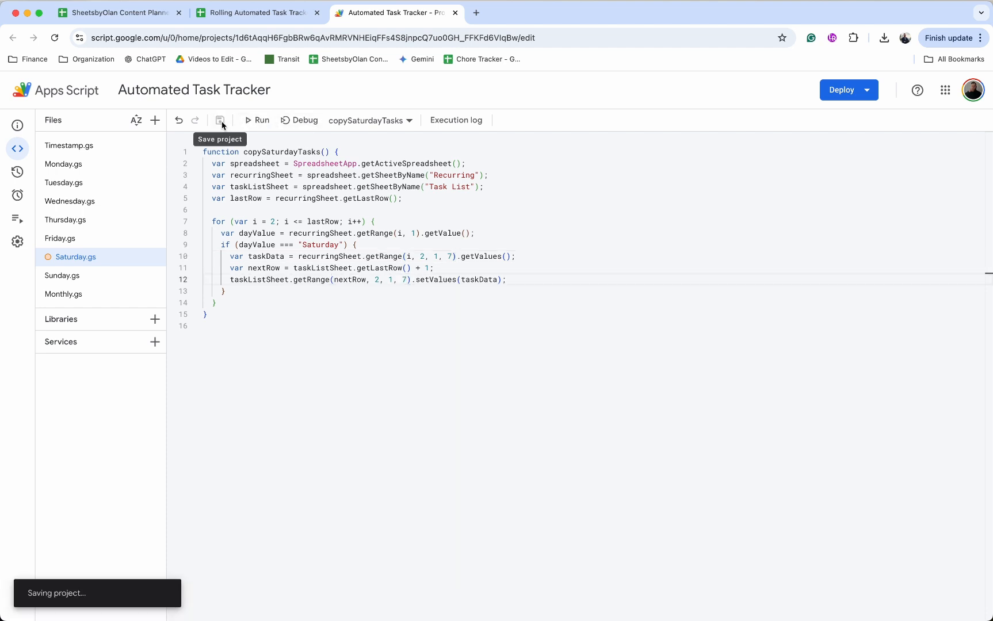
# In Sunday.gs, set the column count of both getRange calls on lines 10 and 12 to 7 and save
pyautogui.click(99, 276)
pyautogui.click(452, 257)
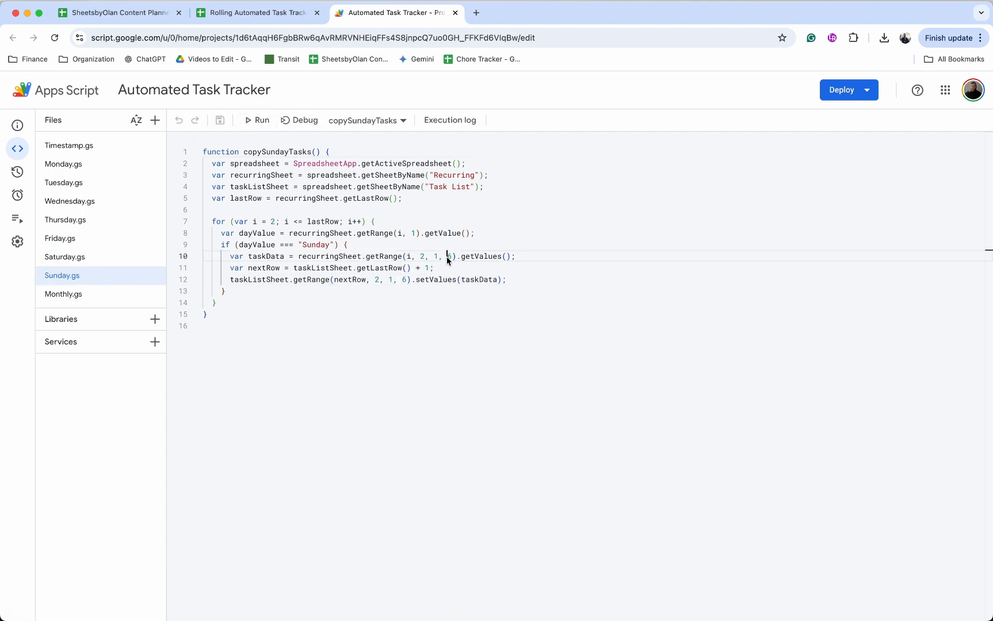
pyautogui.press('BackSpace')
pyautogui.write('7')
pyautogui.click(408, 281)
pyautogui.press('BackSpace')
pyautogui.write('7')
pyautogui.click(219, 120)
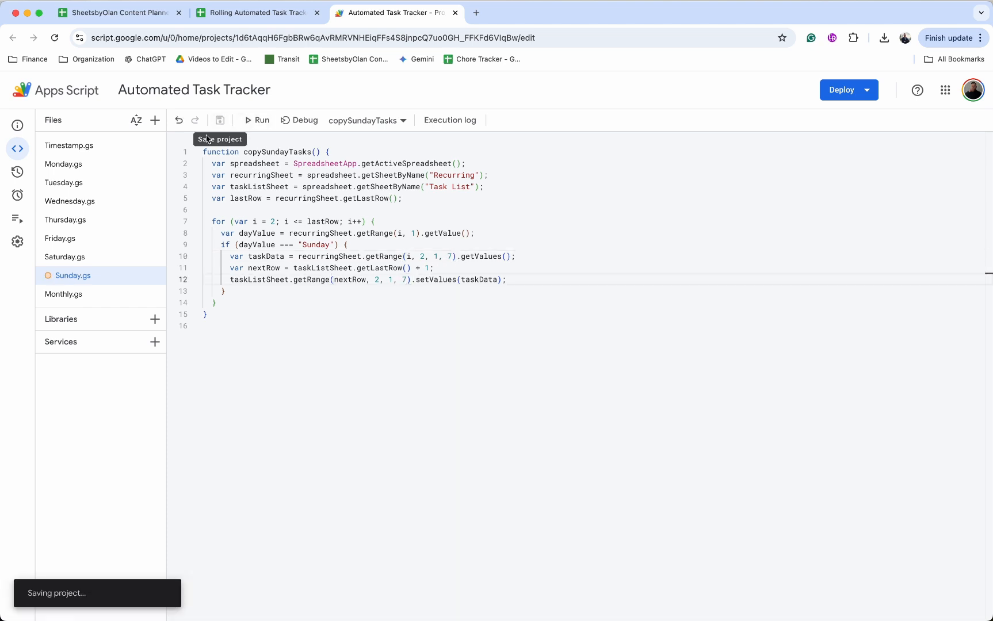
# In Monthly.gs, set the column count of both getRange calls on lines 10 and 12 to 7 and save
pyautogui.click(116, 297)
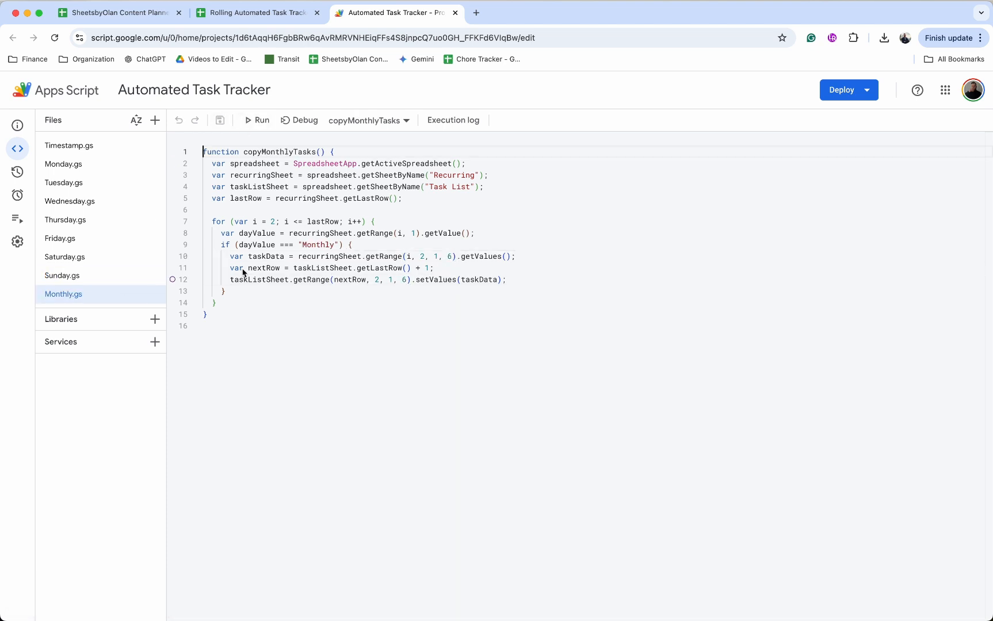
pyautogui.click(451, 257)
pyautogui.press('BackSpace')
pyautogui.write('7')
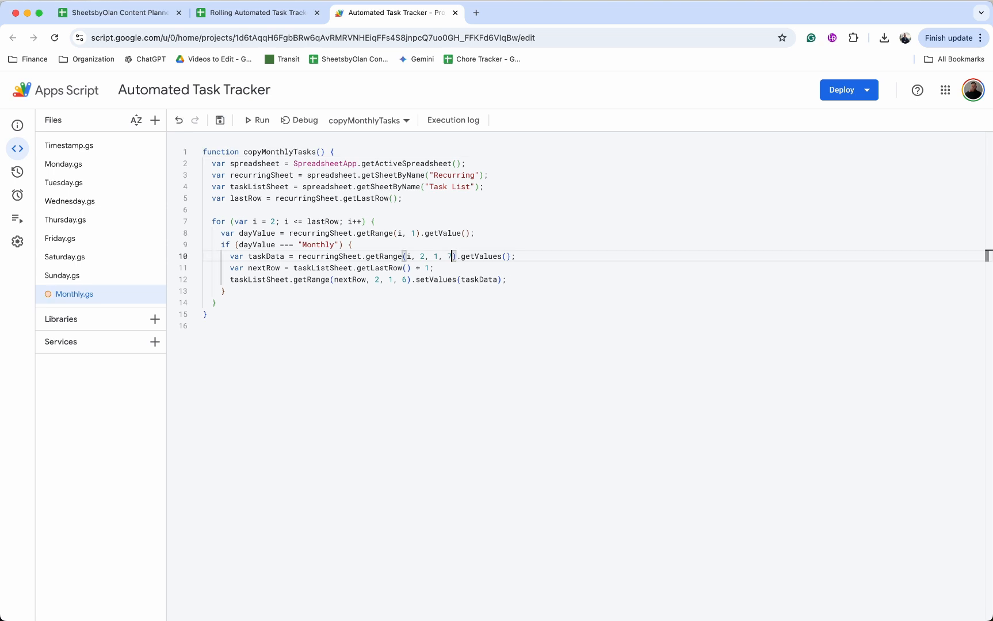
pyautogui.click(406, 280)
pyautogui.press('BackSpace')
pyautogui.write('7')
pyautogui.click(219, 123)
# Run copyMondayTasks from Monday.gs and grant the Automated Task Tracker project access to the Google account despite the unverified-app warning
pyautogui.click(104, 171)
pyautogui.click(259, 121)
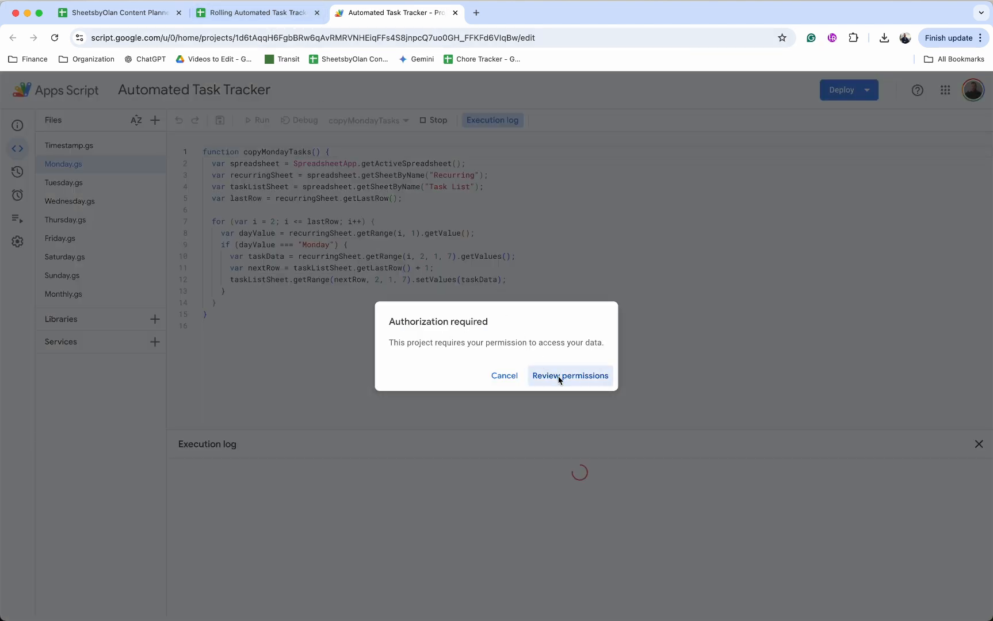
pyautogui.click(557, 377)
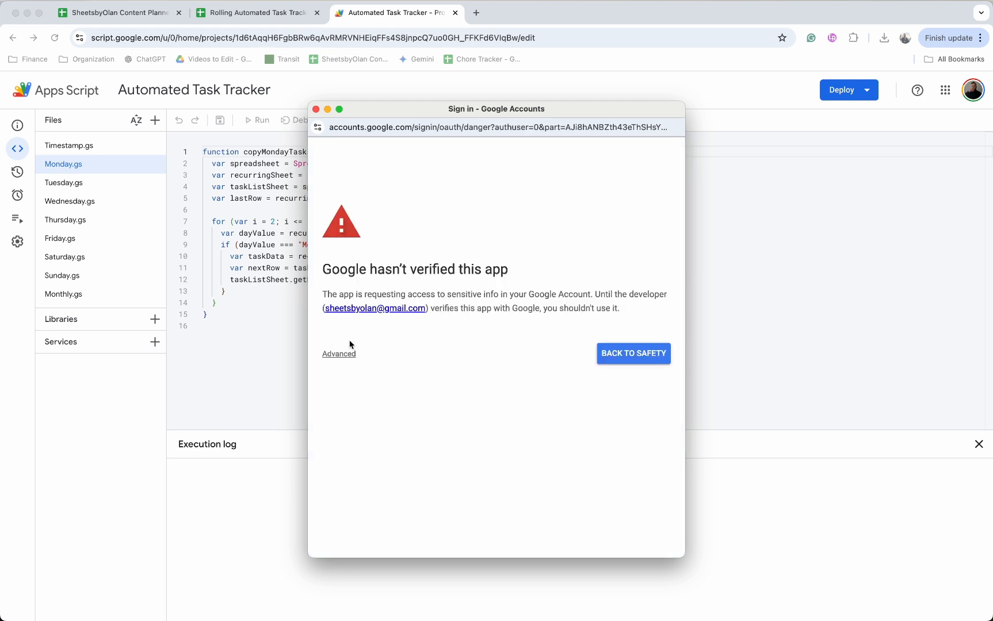
pyautogui.click(339, 355)
pyautogui.click(377, 437)
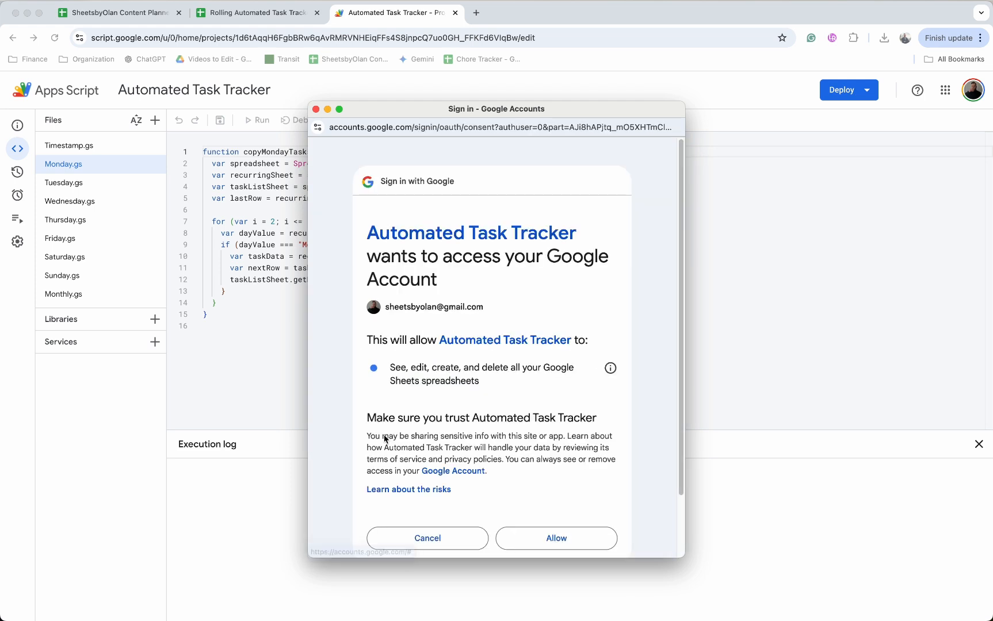
pyautogui.click(556, 538)
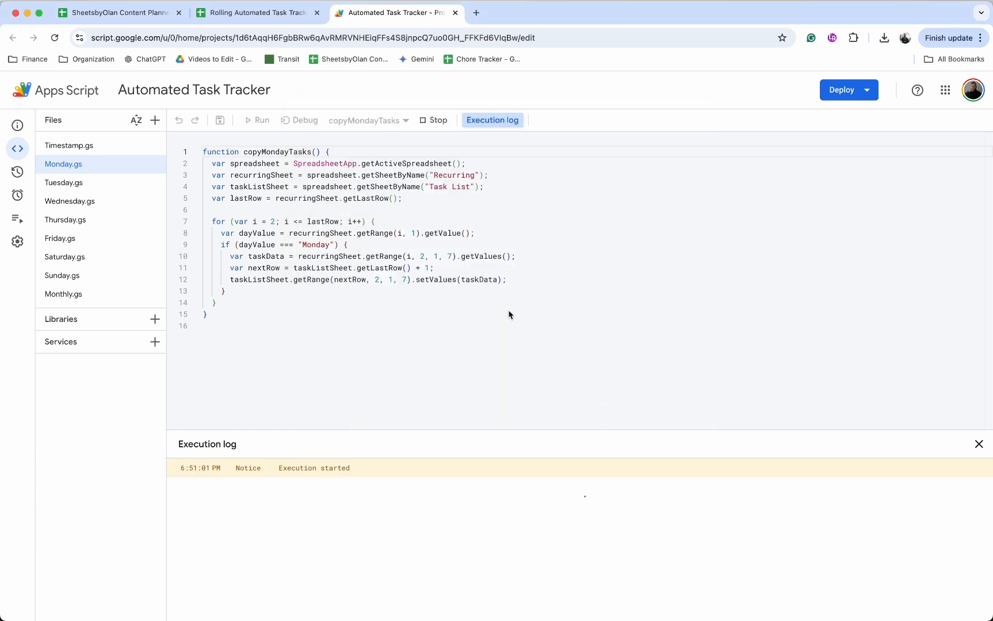
# Switch to the tracker spreadsheet and set the Example 1 task's progress to Pending on the Task List sheet, checking its Task Started date
pyautogui.click(263, 12)
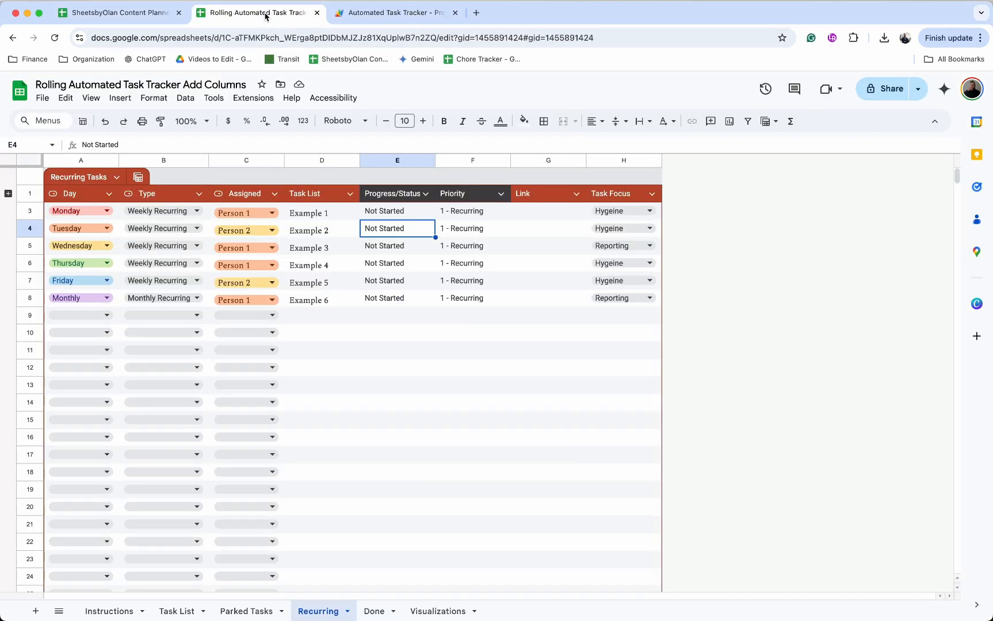
pyautogui.click(177, 610)
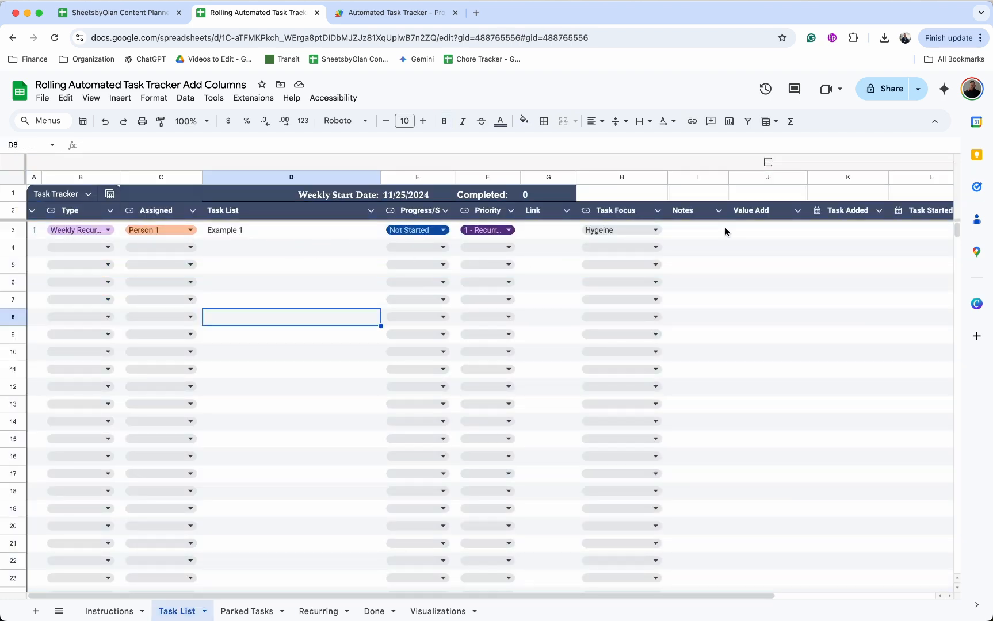
pyautogui.click(404, 231)
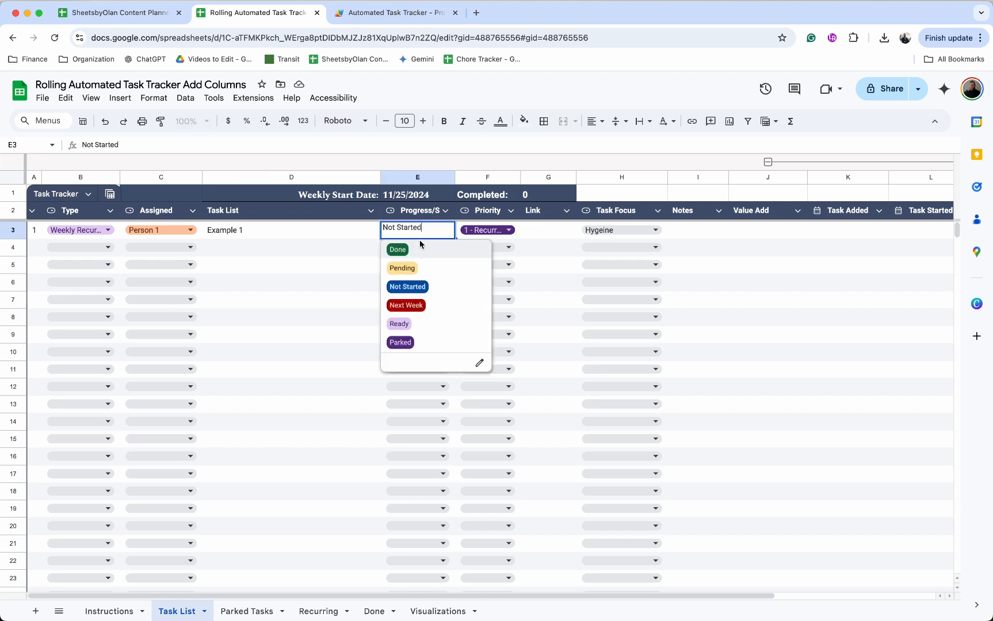
pyautogui.click(402, 269)
pyautogui.hscroll(6, 571, 256)
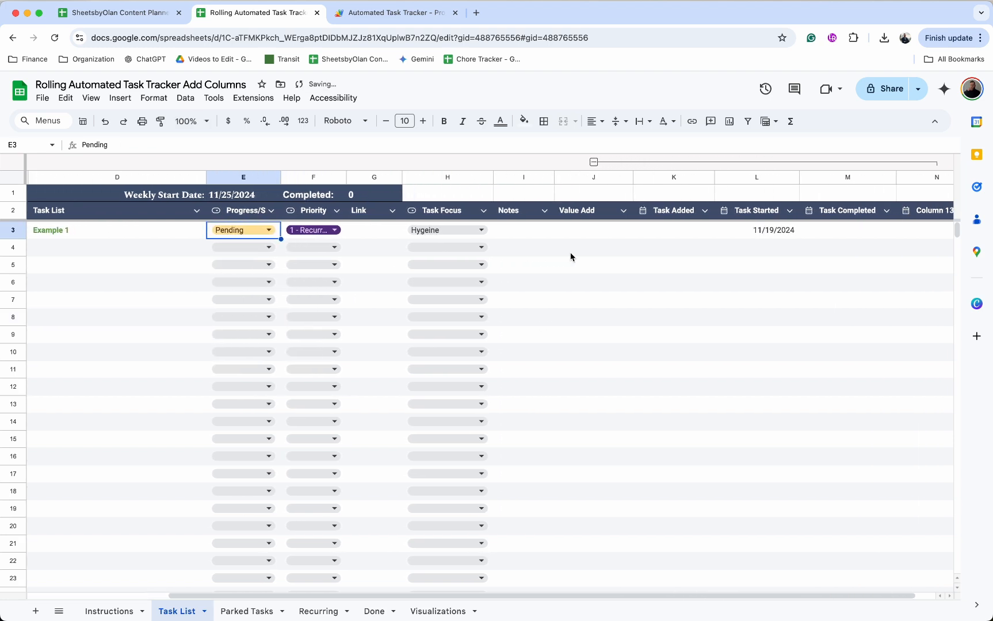
# Set the Example 1 task's progress to Parked on the Task List sheet and open the Parked Tasks sheet
pyautogui.click(240, 231)
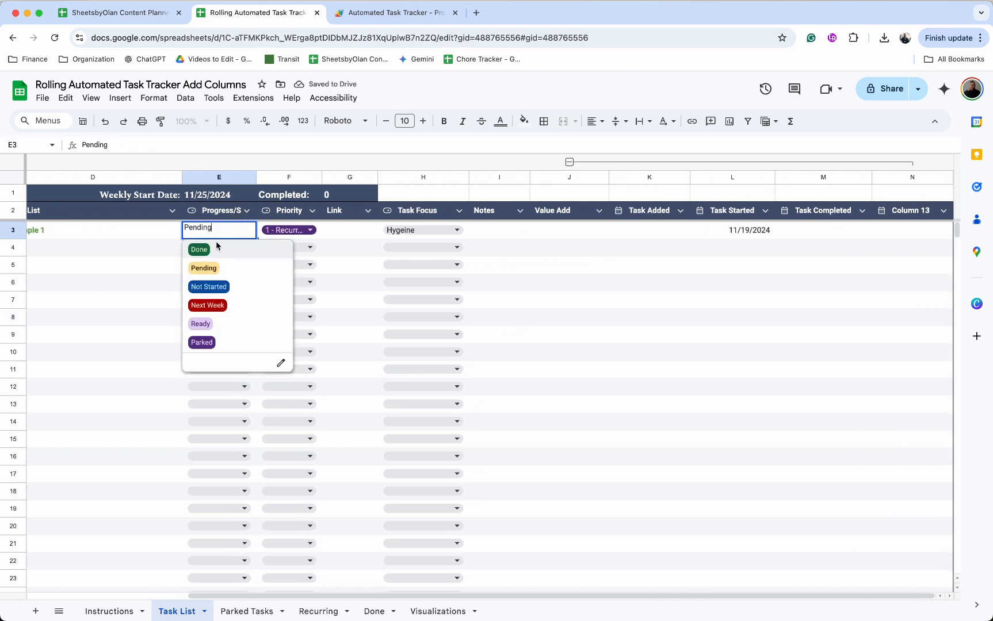
pyautogui.click(202, 342)
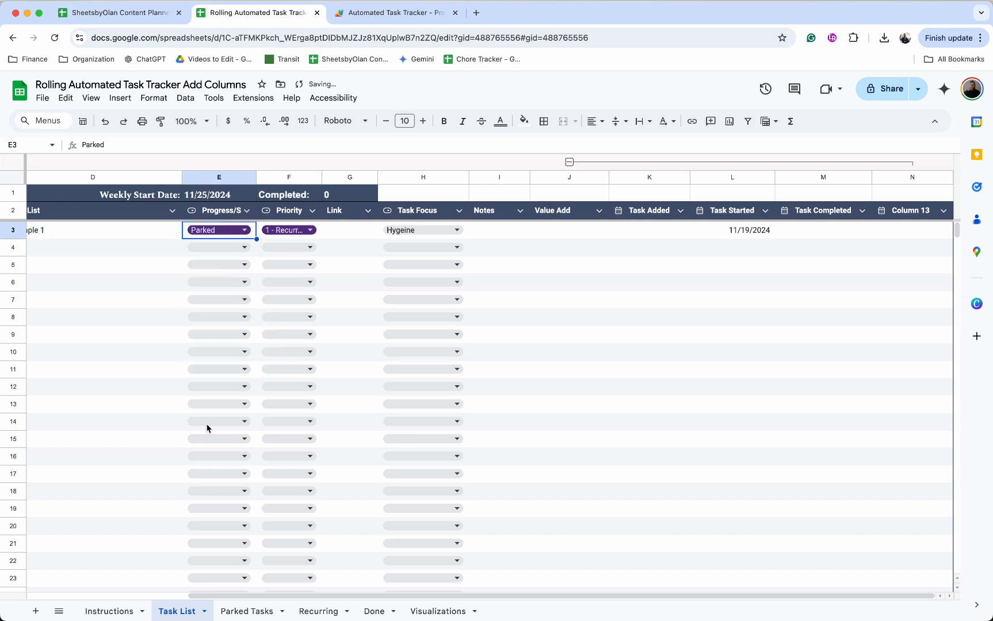
pyautogui.click(246, 612)
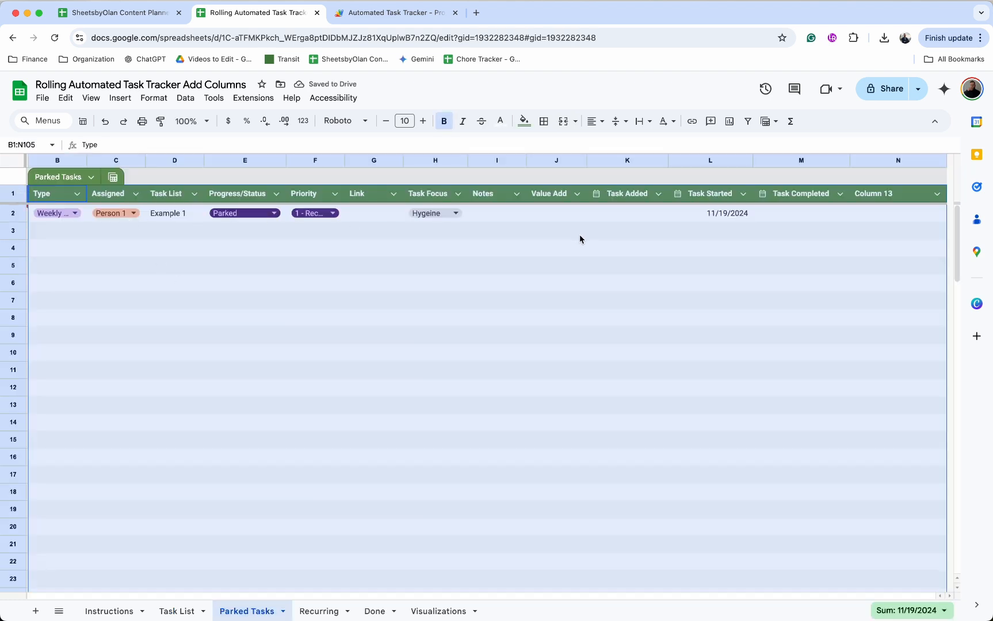
# Set the Example 1 task's progress to Ready on the Parked Tasks sheet and return to the Task List sheet
pyautogui.click(271, 216)
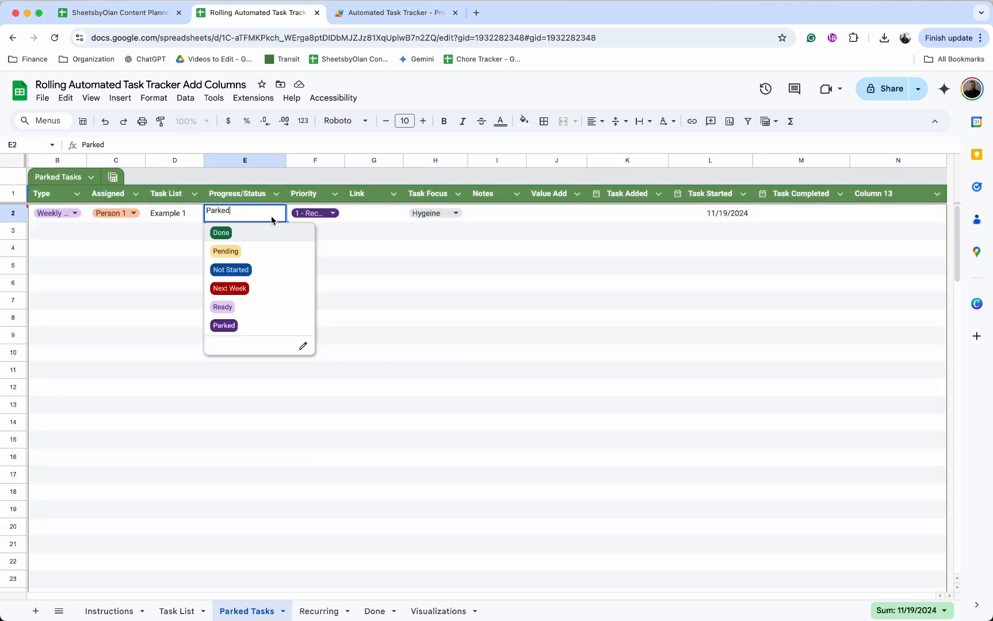
pyautogui.click(233, 304)
pyautogui.click(193, 609)
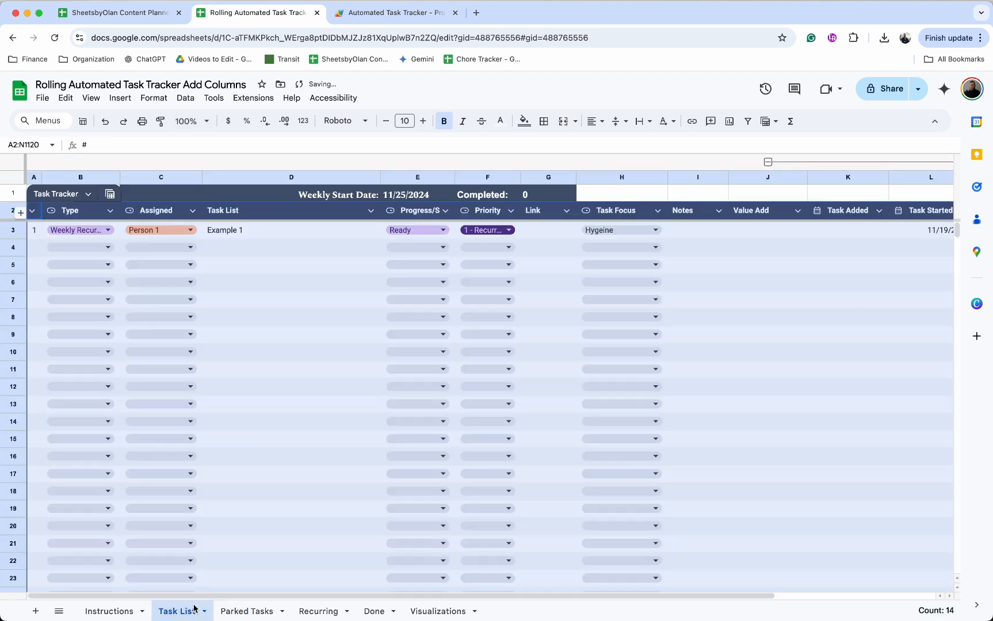
# Set the Example 1 task's progress to Done on the Task List sheet
pyautogui.click(352, 235)
pyautogui.click(406, 229)
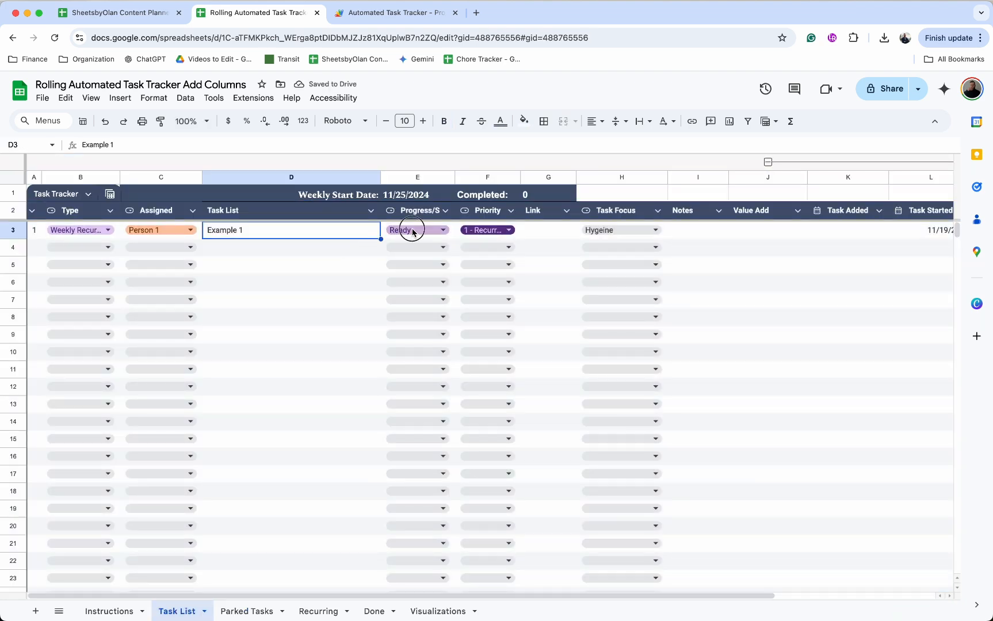
pyautogui.click(399, 250)
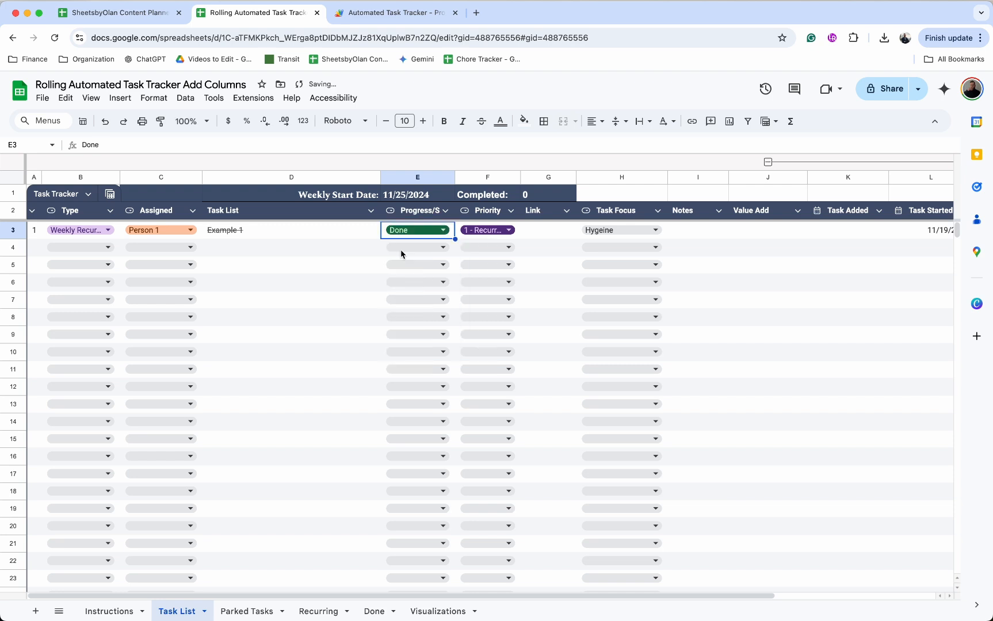
# Check the Example 1 row on the Done sheet and the completed-task charts on the Visualizations sheet
pyautogui.click(375, 611)
pyautogui.click(252, 218)
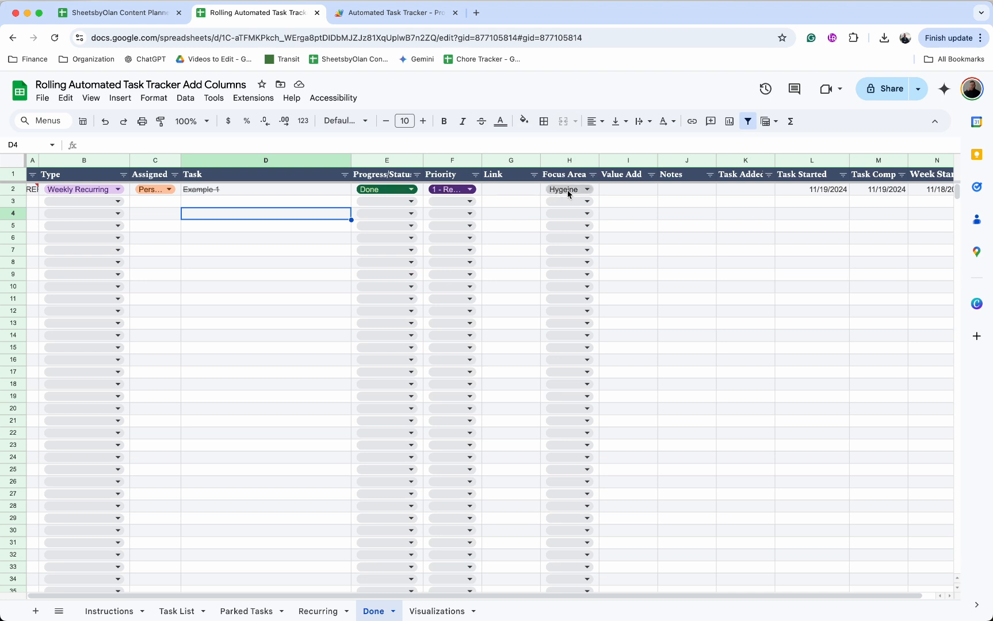
pyautogui.click(290, 194)
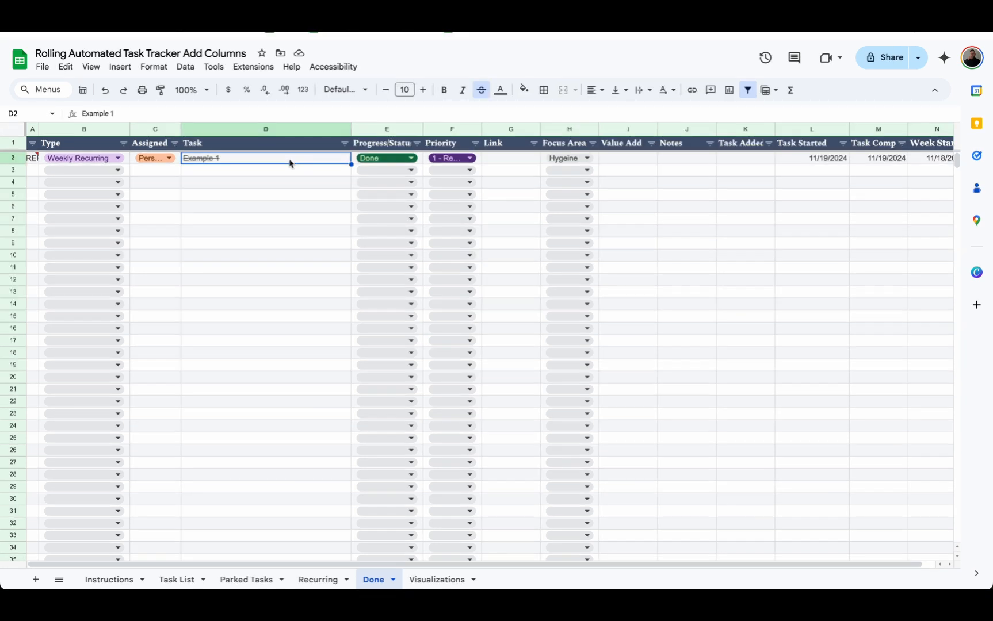
pyautogui.click(437, 580)
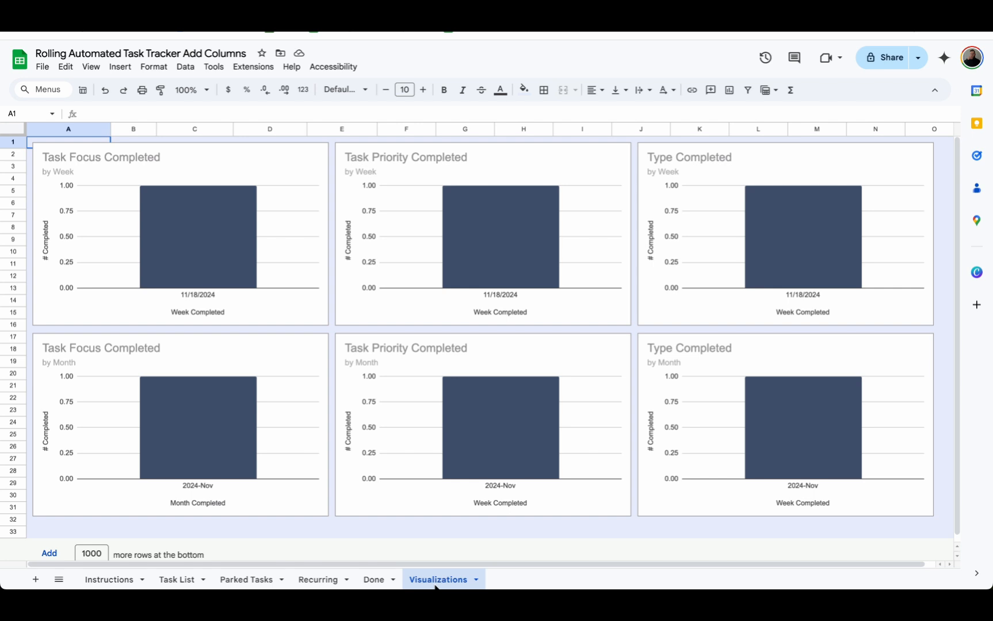